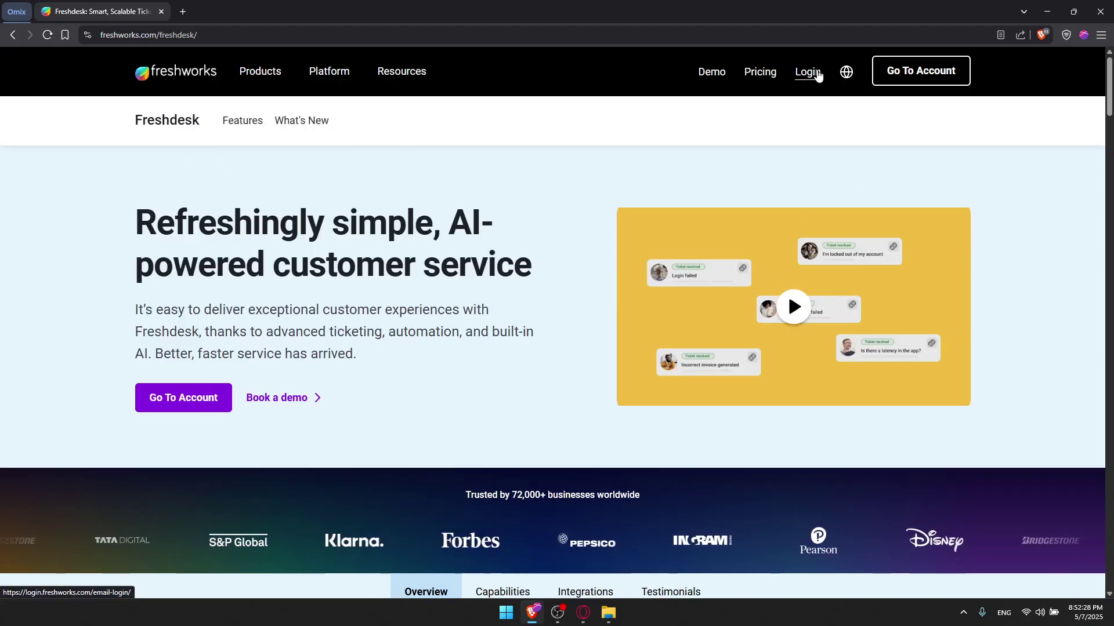
Go to the existing Freshdesk account from the Freshworks website and close the stray private window
left_click(913, 78)
key("ctrl+shift+n")
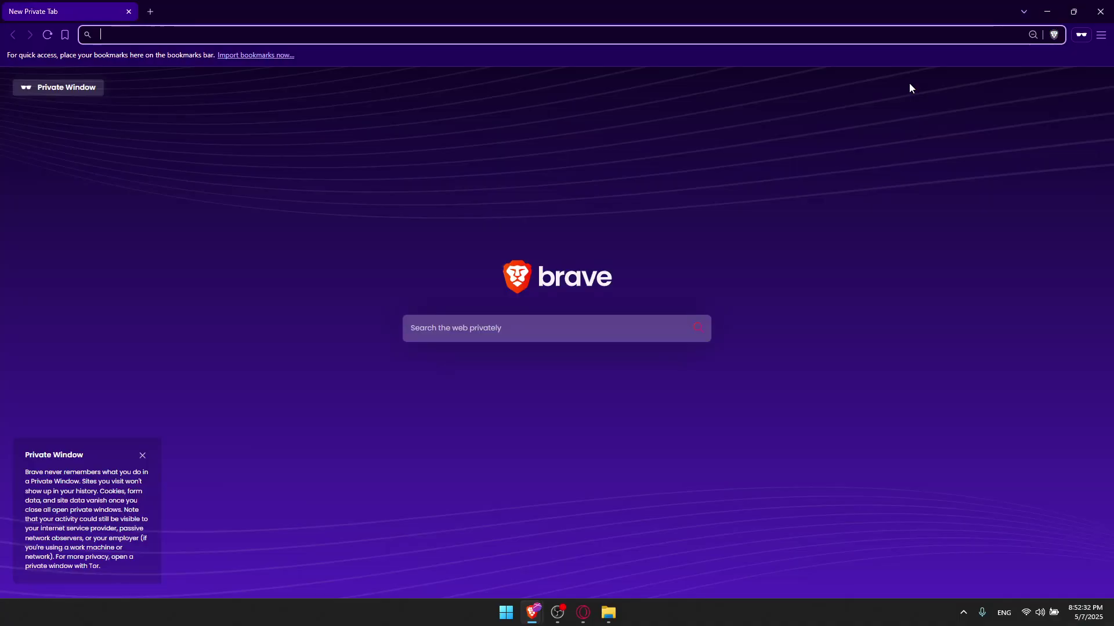
left_click(1101, 8)
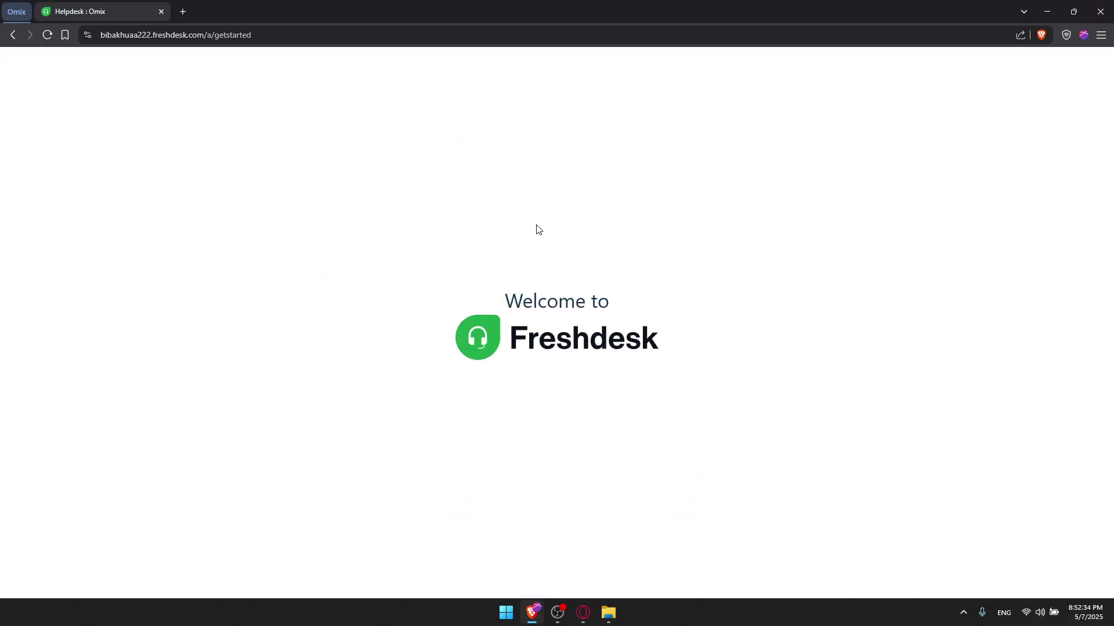
Search the web for "freshdesk" in a new private window
key("ctrl+shift+n")
type("freshdesk")
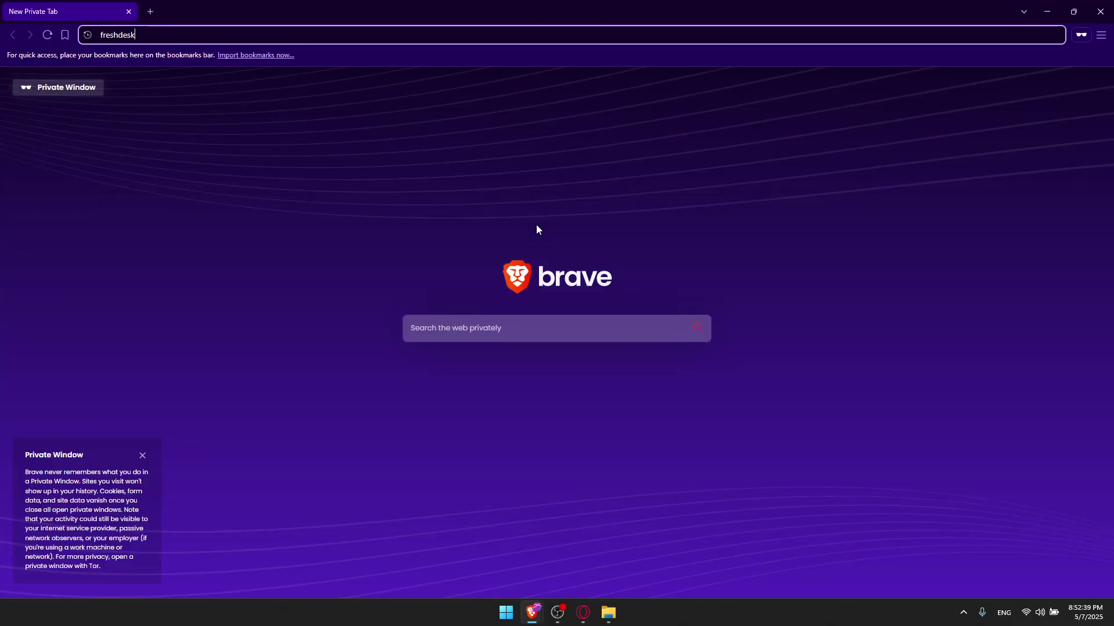
key("Return")
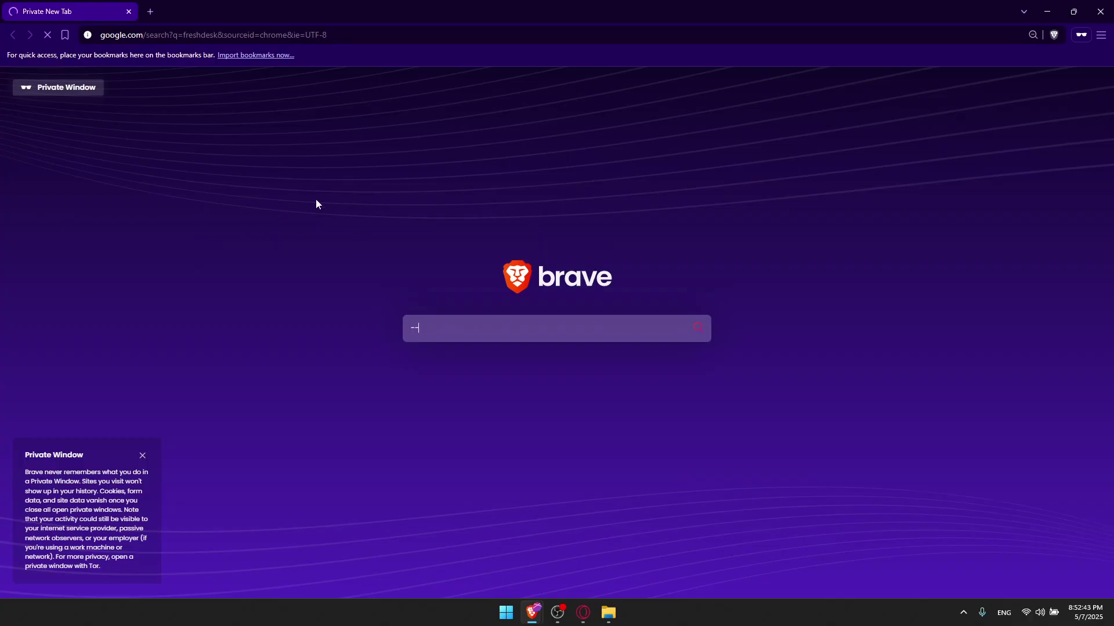
scroll(195, 268, "down", 5)
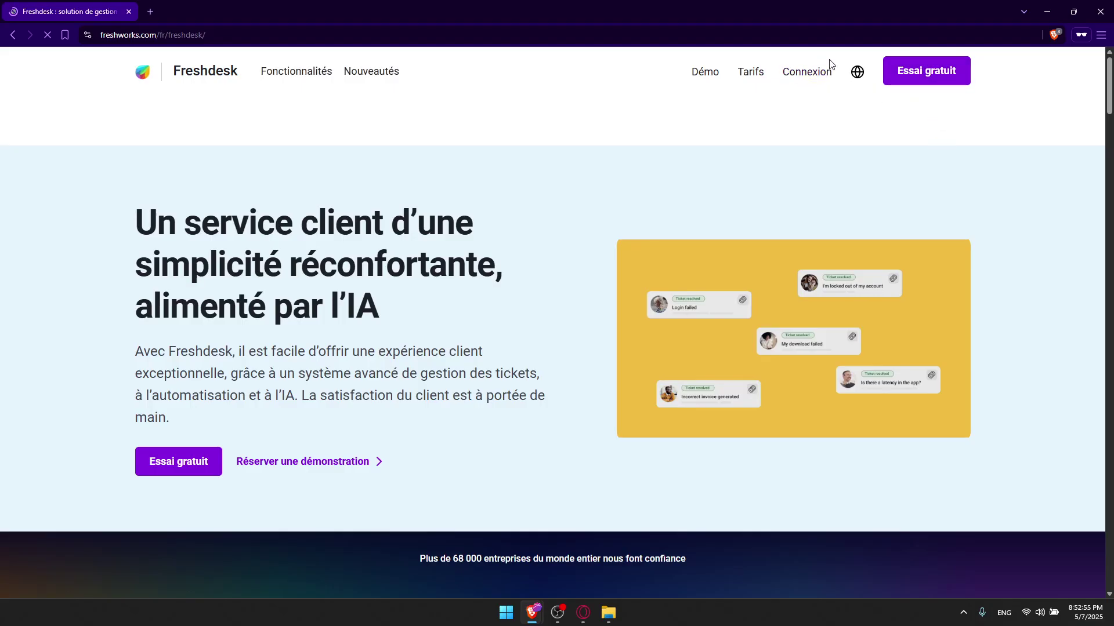
Look over the Freshdesk site and open the free-trial sign-up for Freshdesk from the Freshworks products page
scroll(766, 125, "down", 5)
scroll(720, 145, "down", 8)
scroll(678, 164, "up", 6)
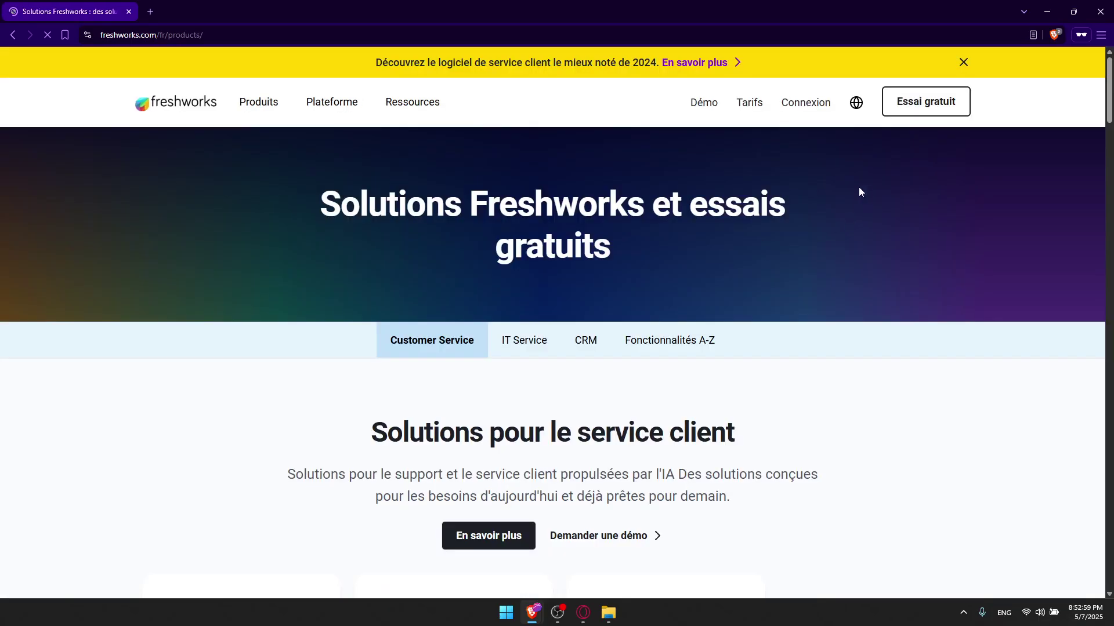
scroll(425, 366, "down", 2)
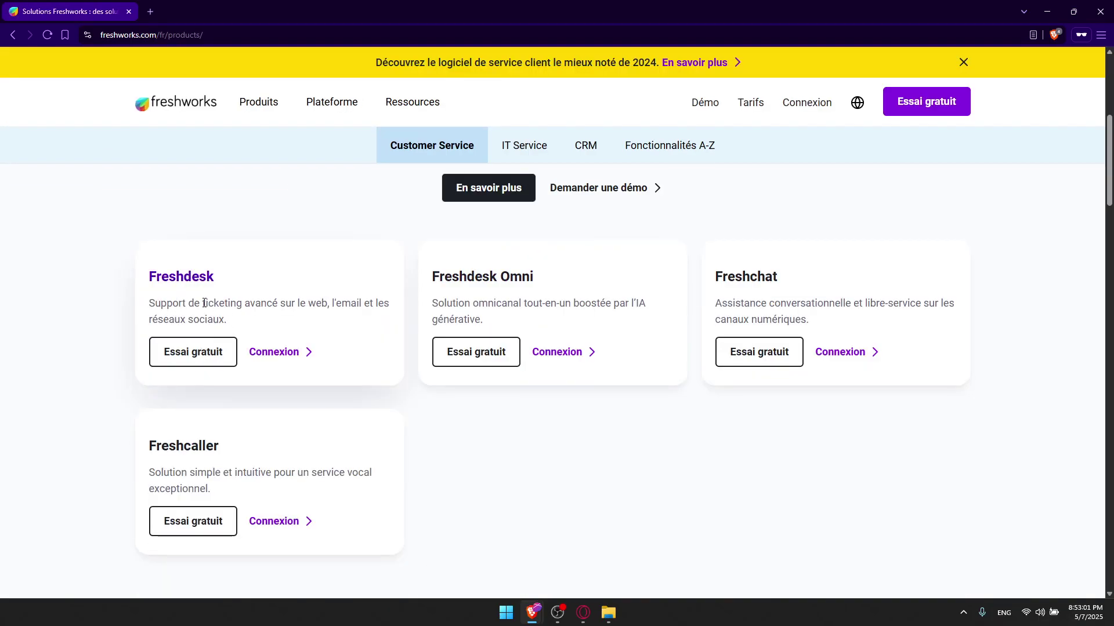
left_click_drag(203, 303, 236, 303)
left_click(219, 353)
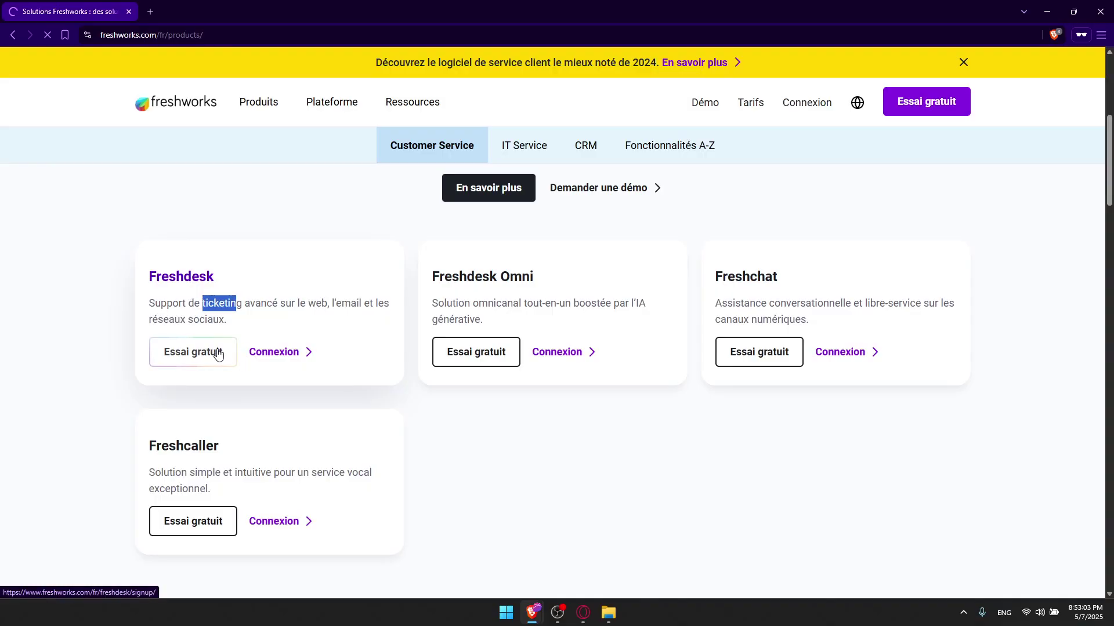
scroll(753, 243, "down", 2)
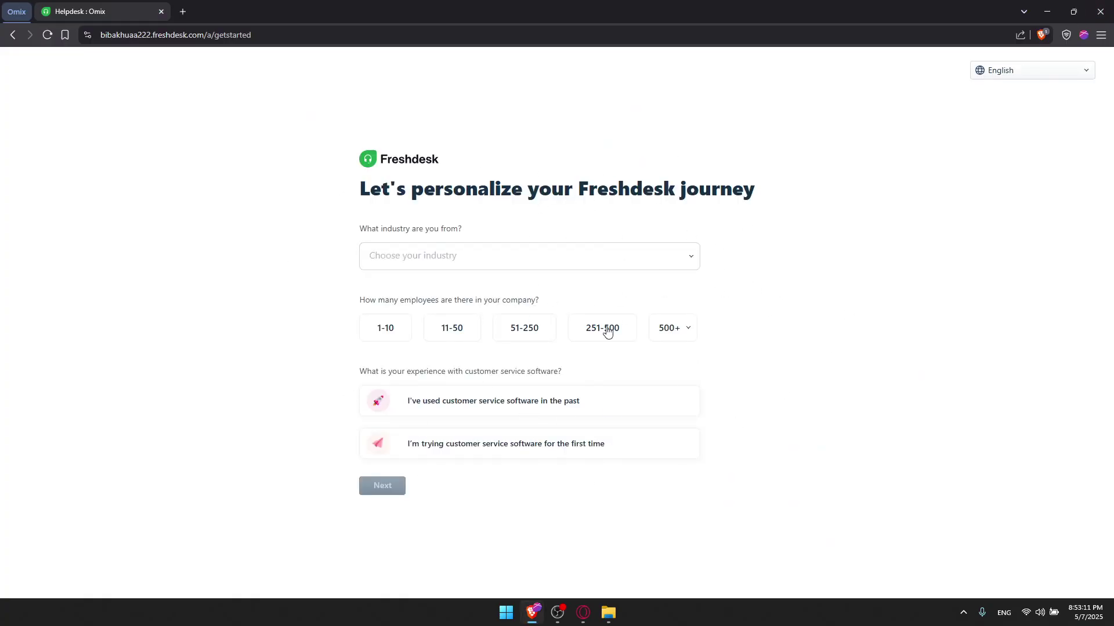
Submit the personalization form with industry Software and Internet, 1-10 employees, and trying customer service software for the first time
left_click_drag(348, 203, 749, 195)
left_click(753, 195)
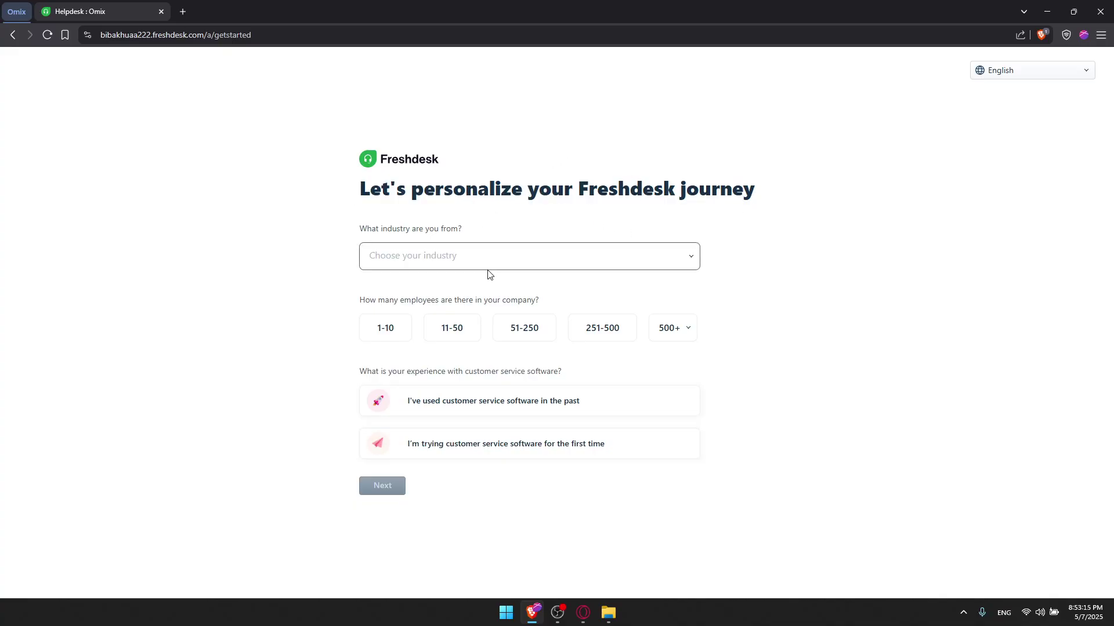
left_click(423, 251)
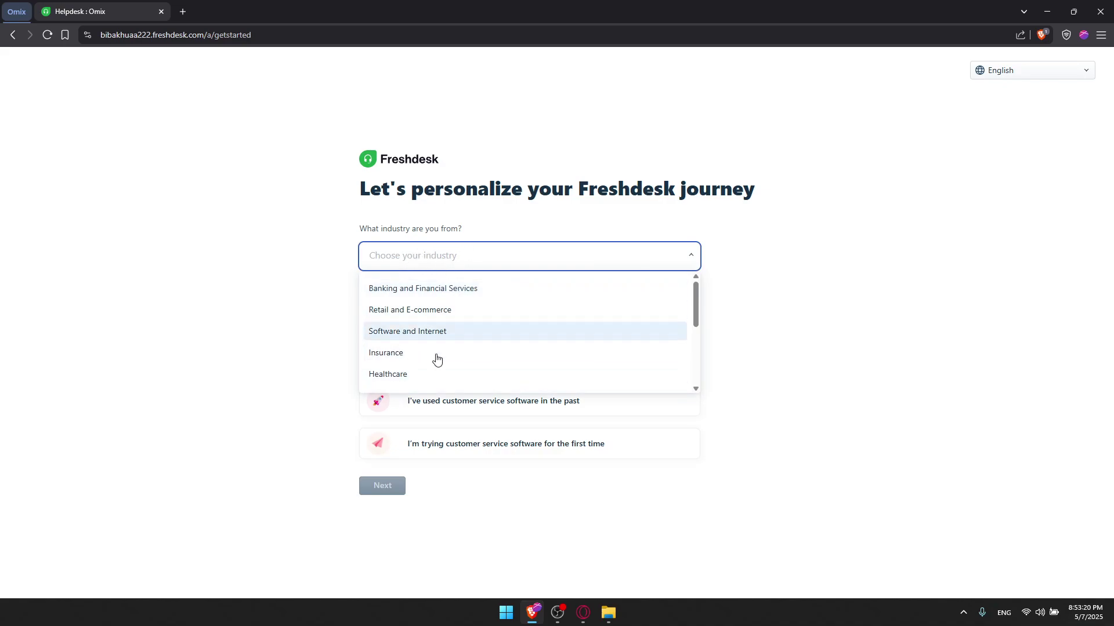
left_click(443, 331)
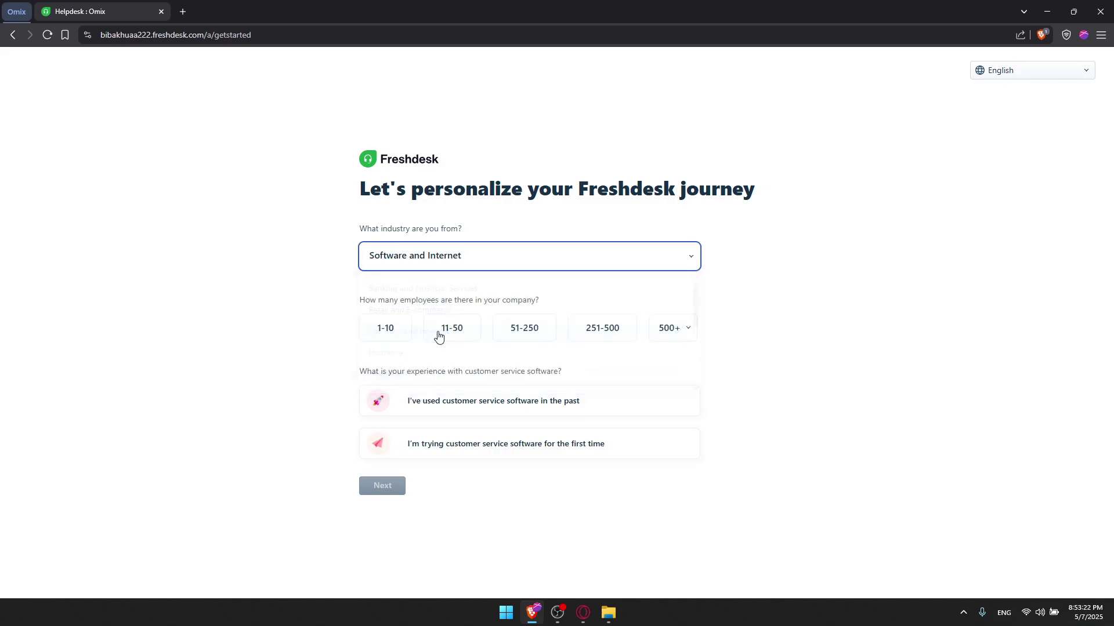
left_click(375, 325)
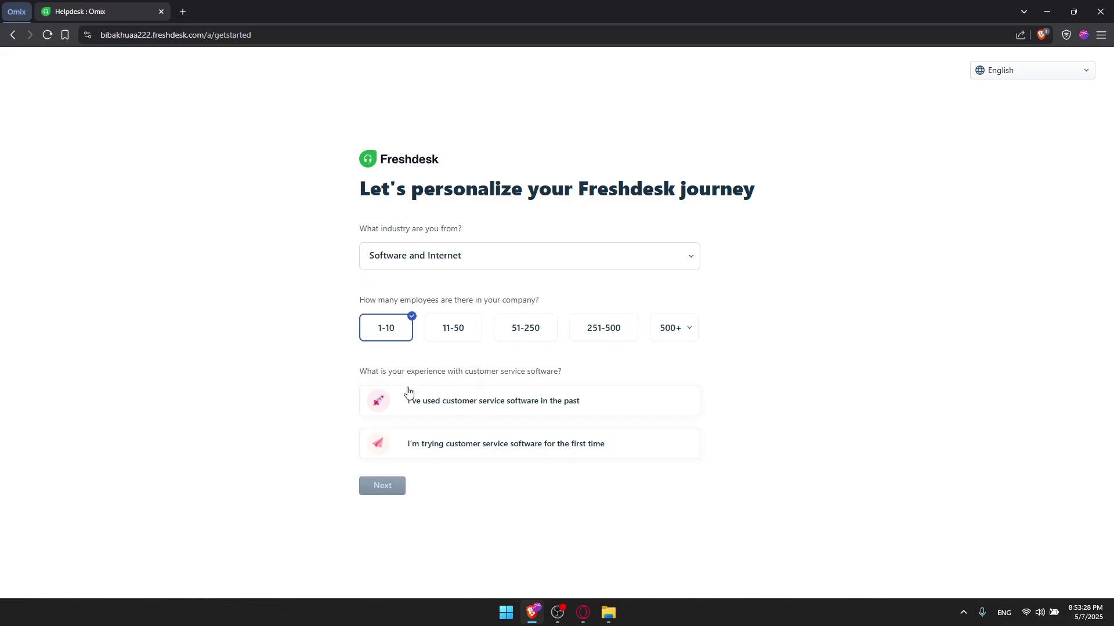
left_click_drag(368, 372, 585, 367)
left_click(573, 367)
left_click(467, 454)
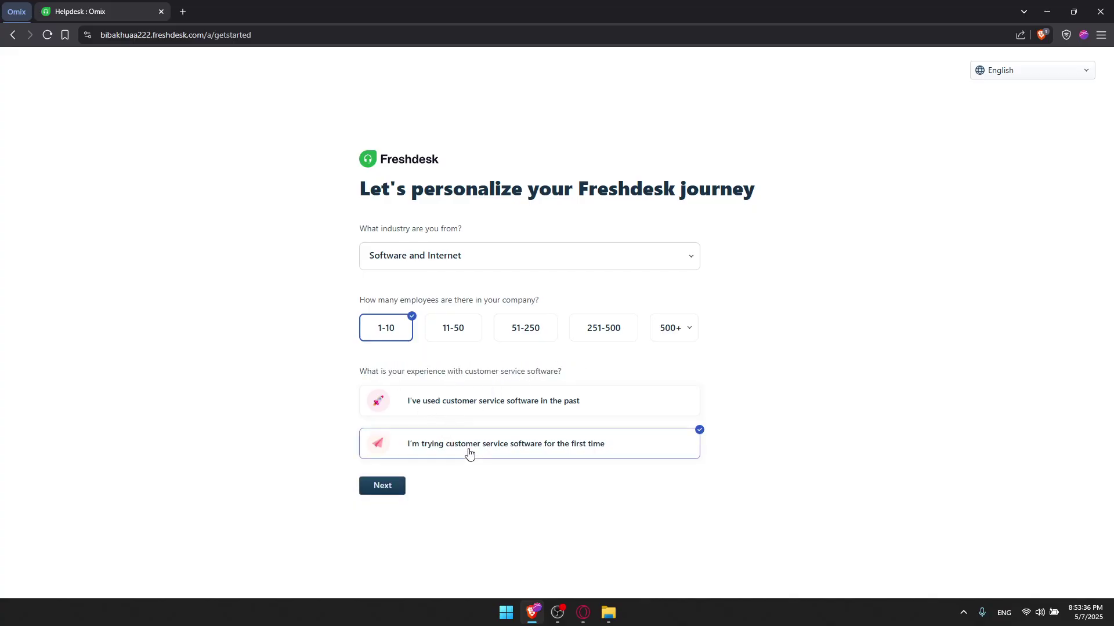
left_click(364, 489)
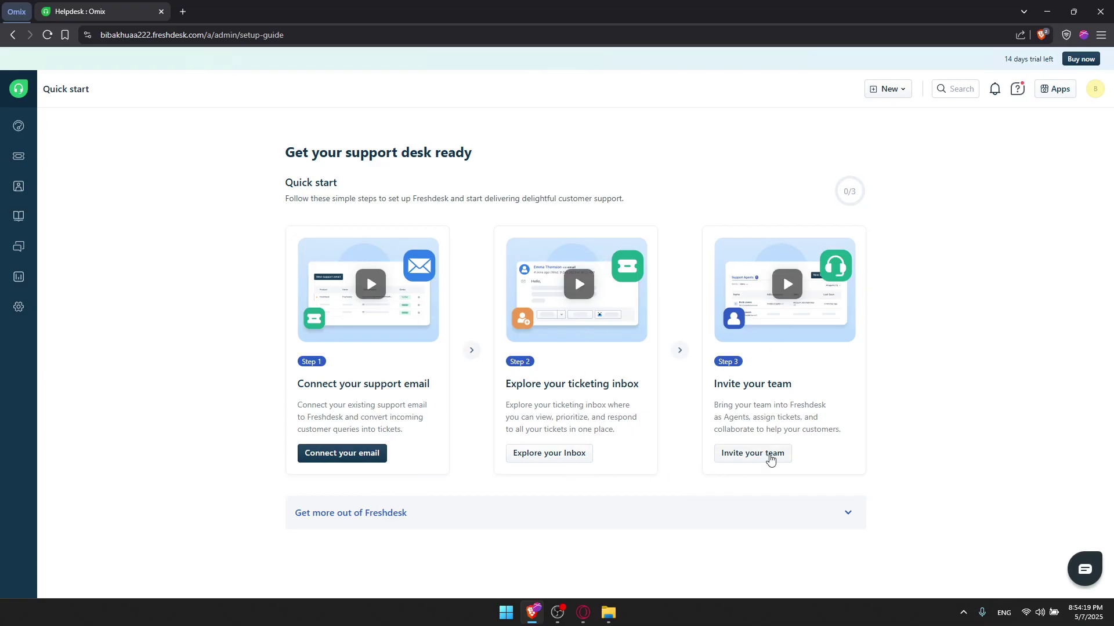
Read the first Quick start card and open the setup for connecting the support email
left_click_drag(296, 385, 428, 393)
left_click(429, 397)
left_click_drag(299, 406, 399, 430)
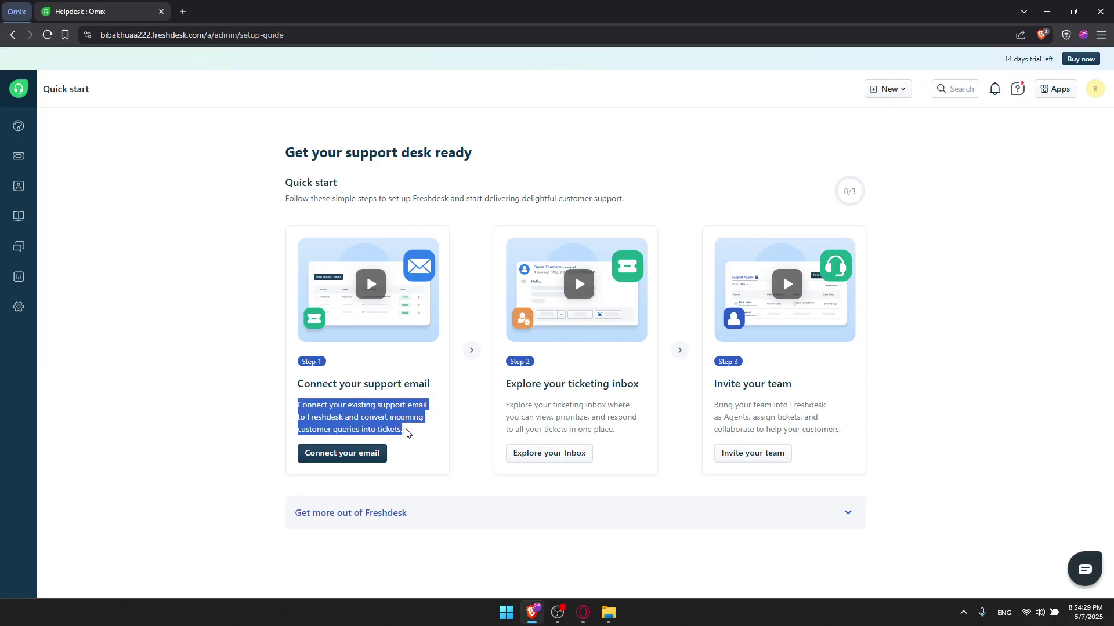
left_click(365, 461)
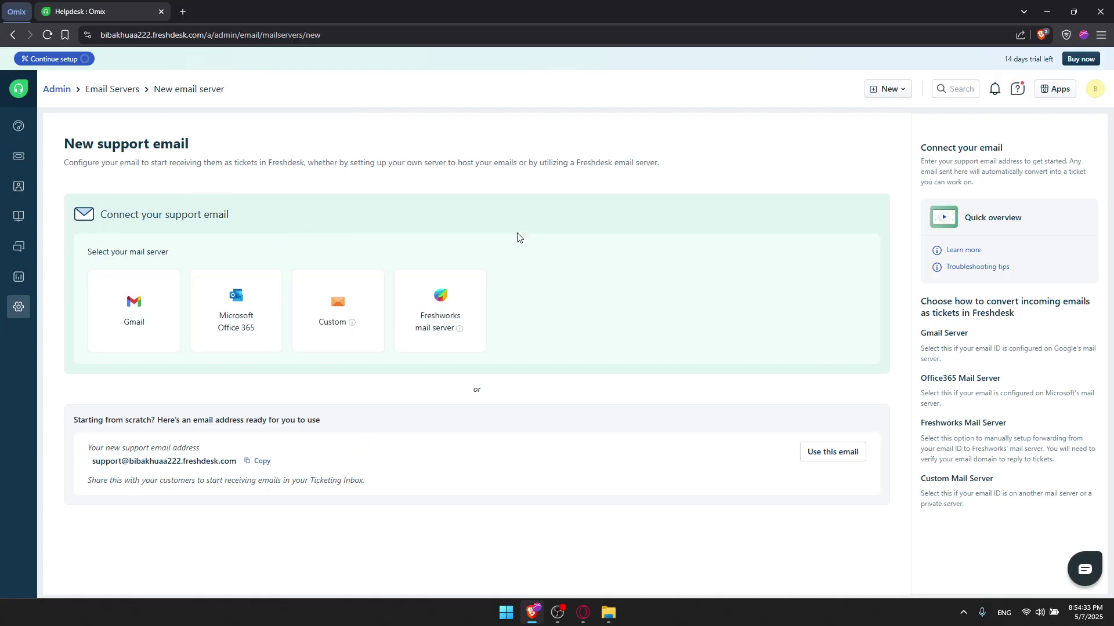
Look through the Gmail, Custom, Microsoft Office 365 and Freshworks mail server options for the new support email
left_click(139, 317)
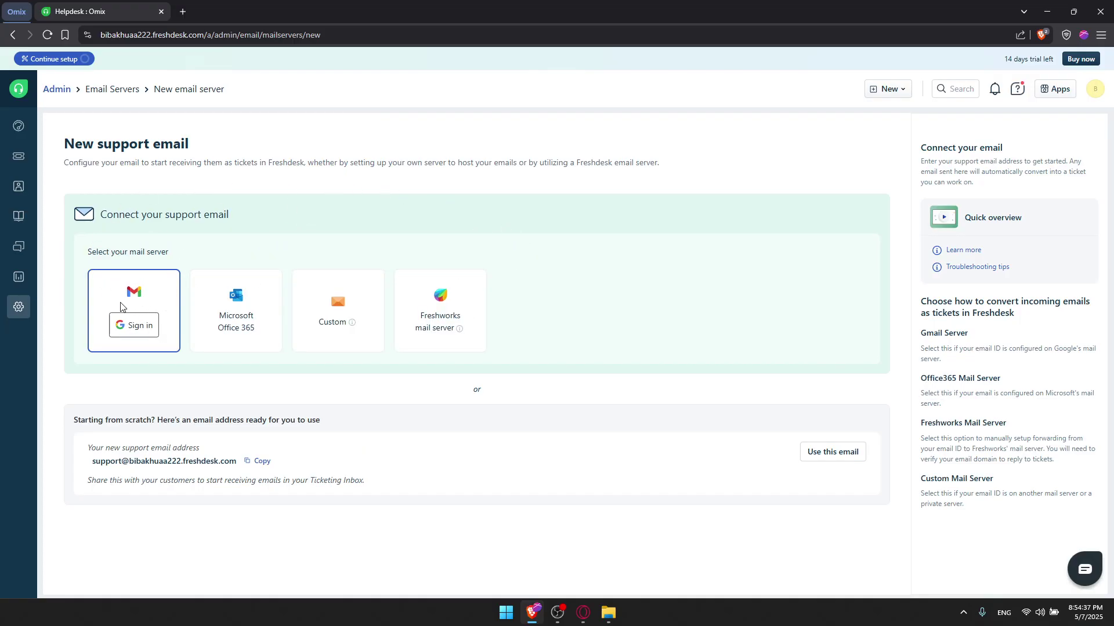
left_click(360, 323)
left_click(233, 293)
left_click(433, 283)
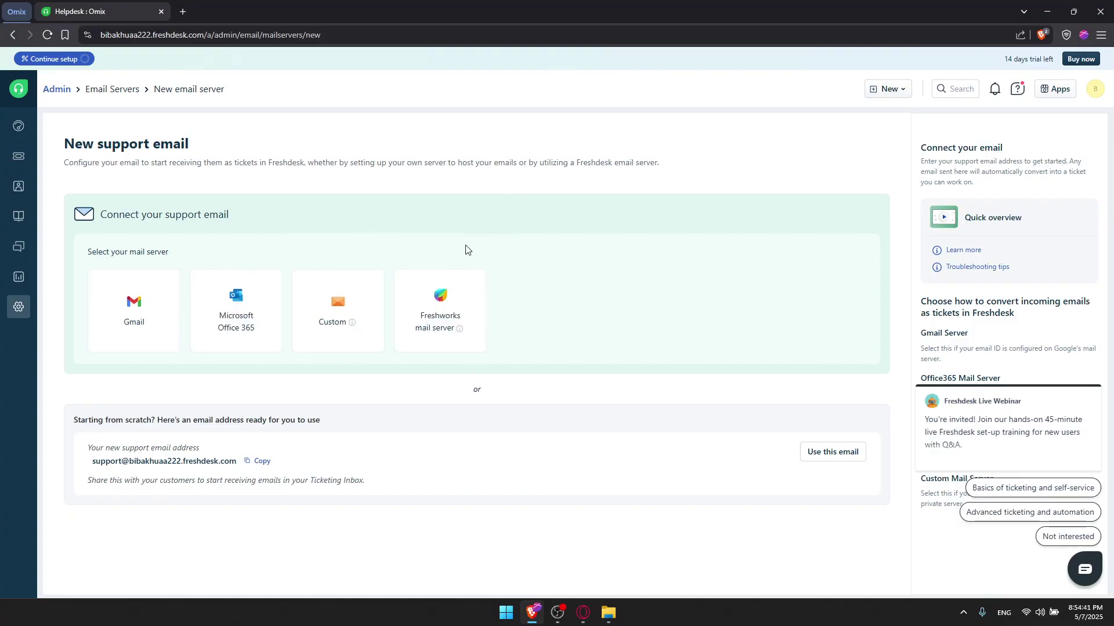
Connect a Gmail support email by signing in with the Google account and granting Freshdesk access
mouse_move(150, 297)
left_click(133, 326)
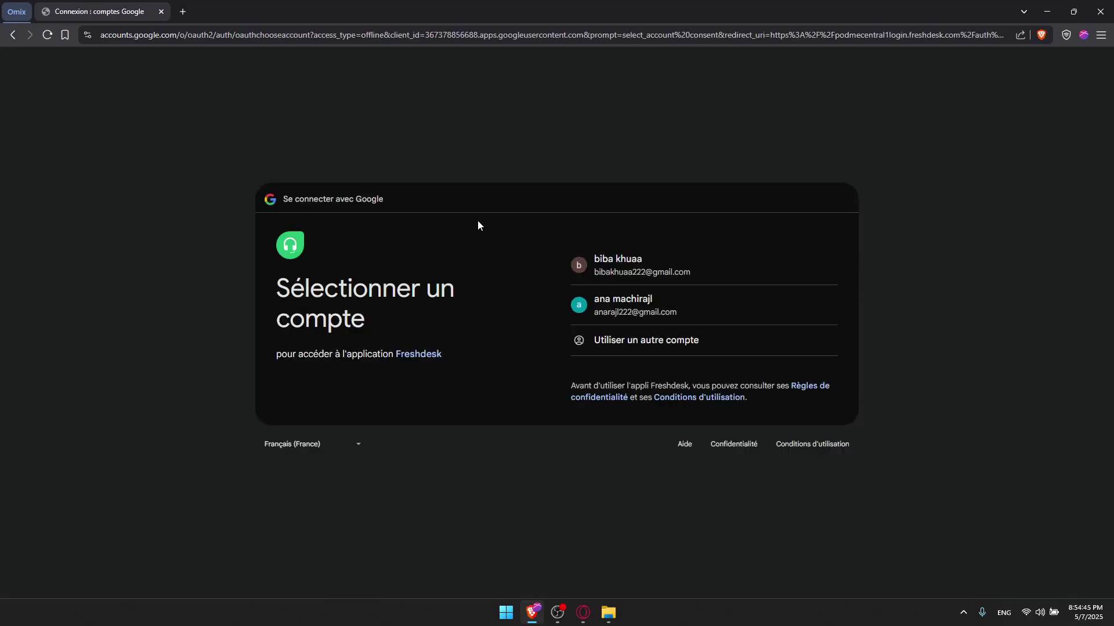
left_click(594, 272)
left_click(769, 383)
left_click(826, 174)
left_click(763, 511)
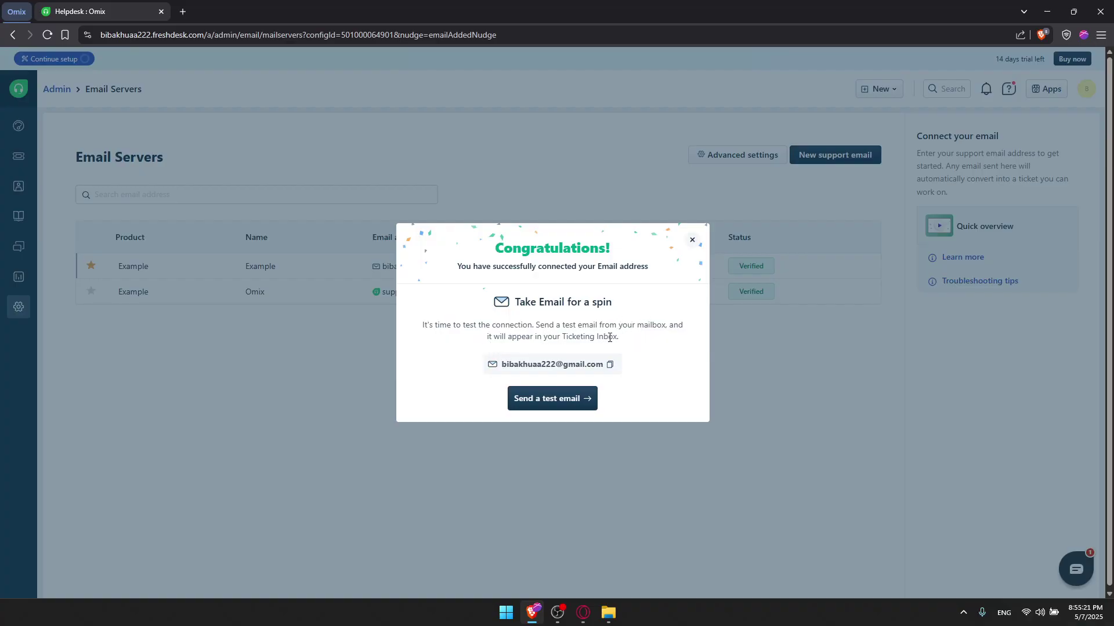
Try to send a test email, opening the mail link just once in Brave with the work rec profile
left_click(558, 398)
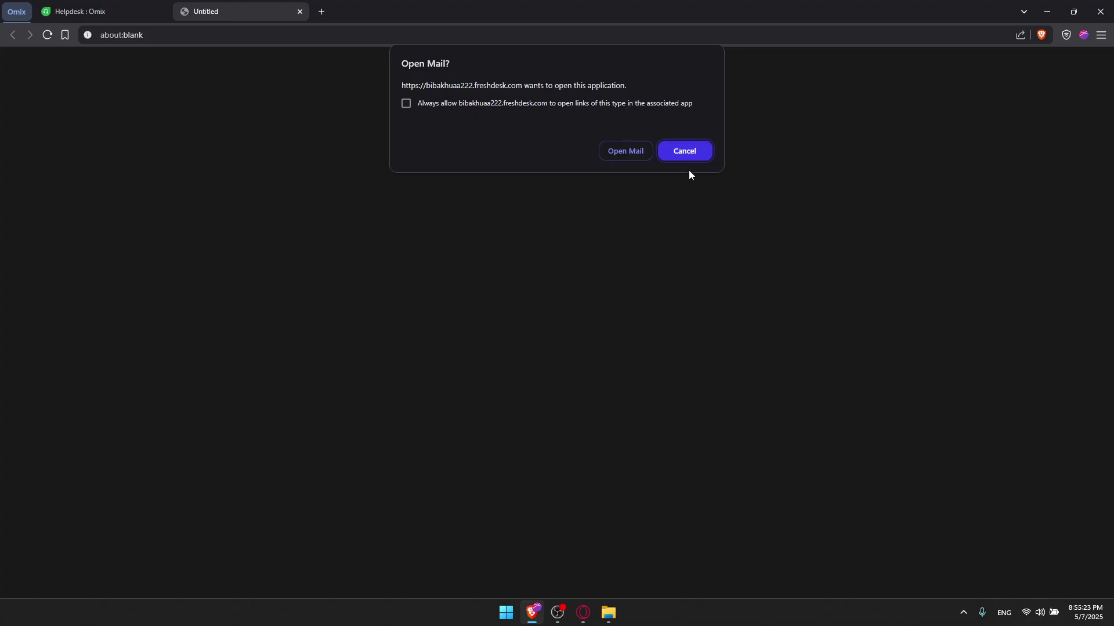
left_click(634, 151)
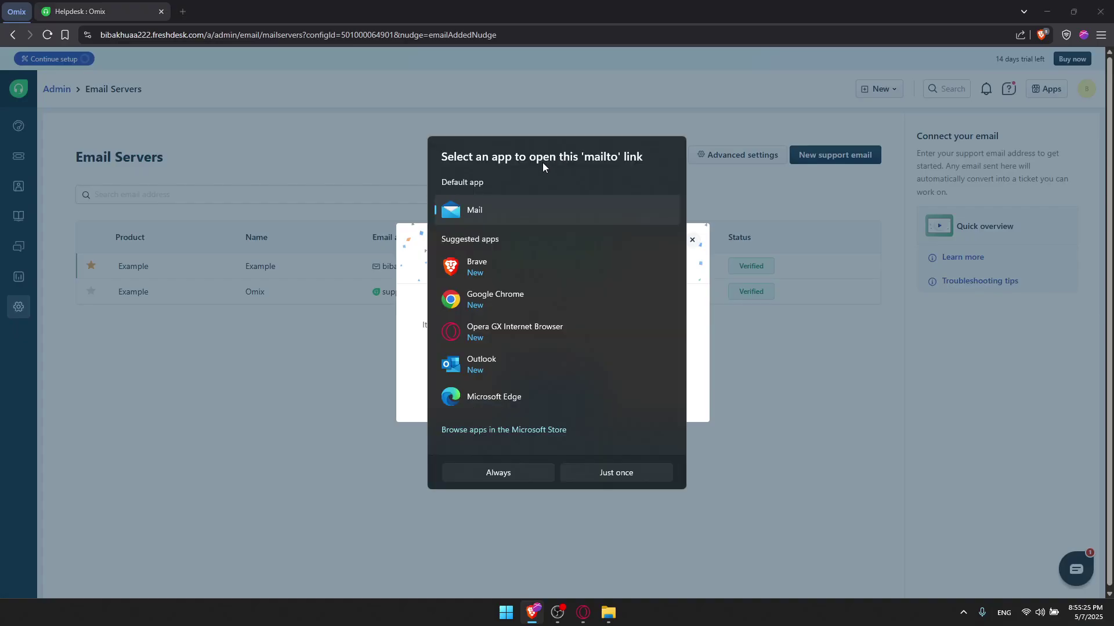
left_click(503, 266)
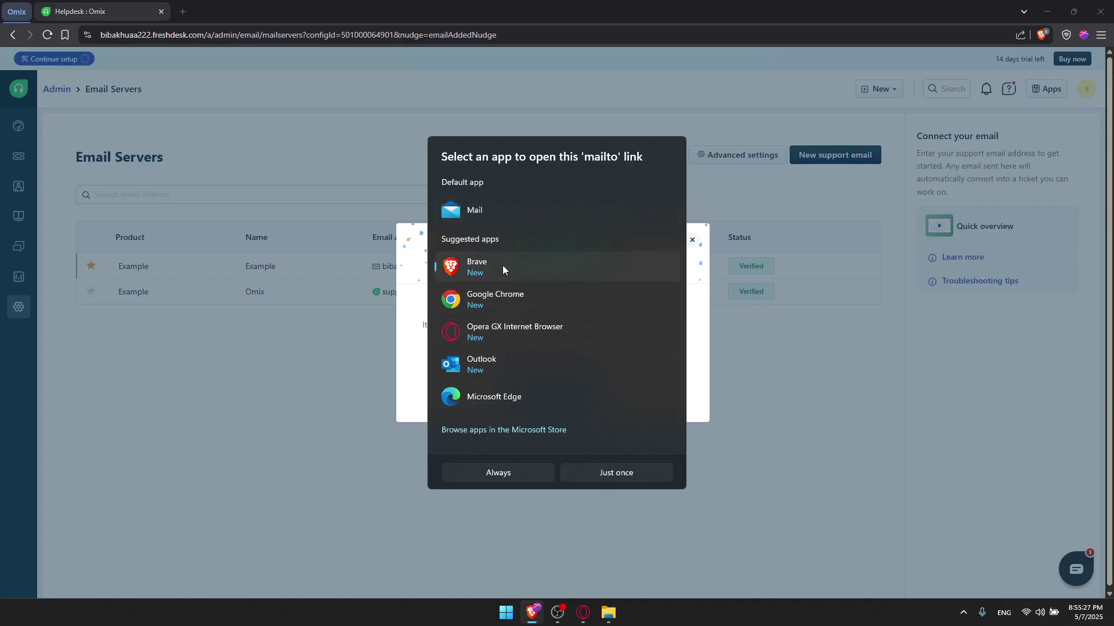
left_click(588, 471)
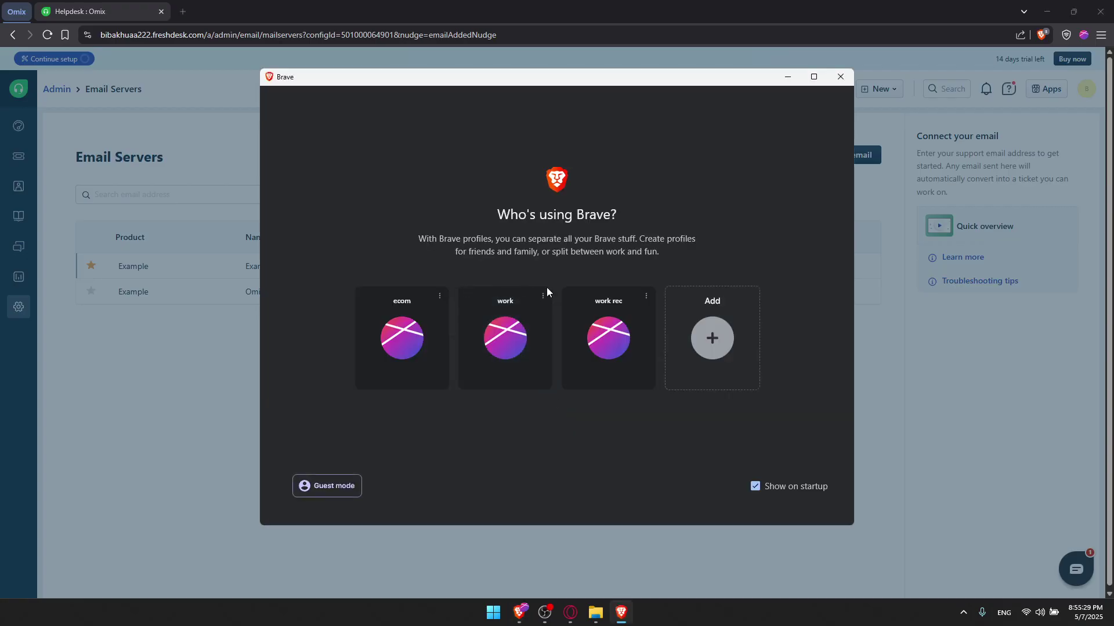
left_click(603, 343)
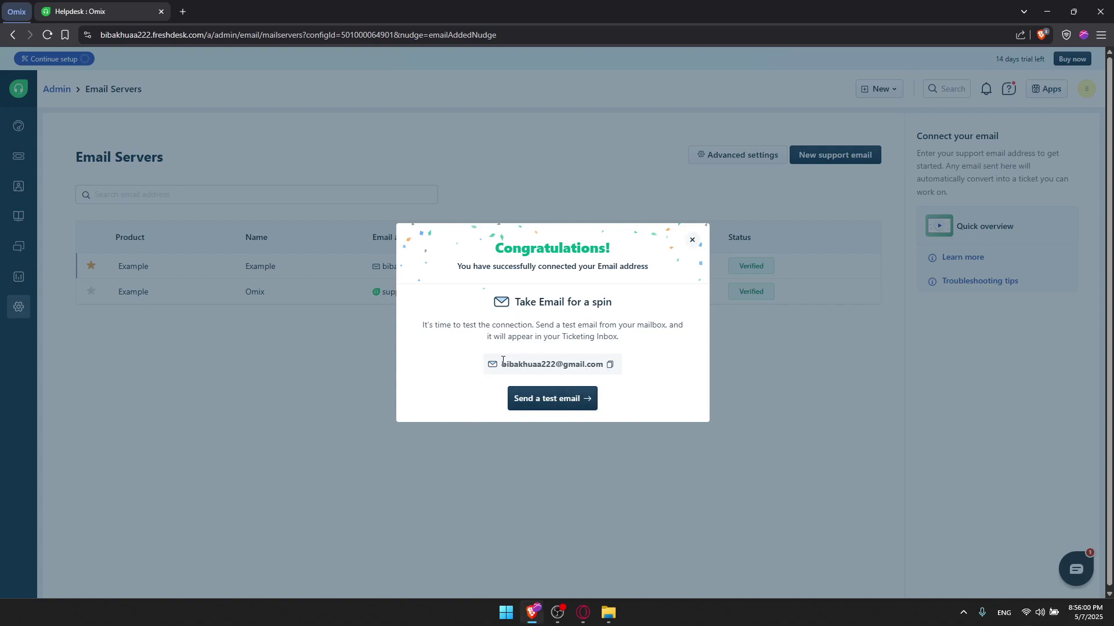
Open gmail.com in a new browser tab to check the connected mailbox
left_click_drag(500, 364, 598, 366)
left_click(676, 383)
left_click(181, 11)
type("ga")
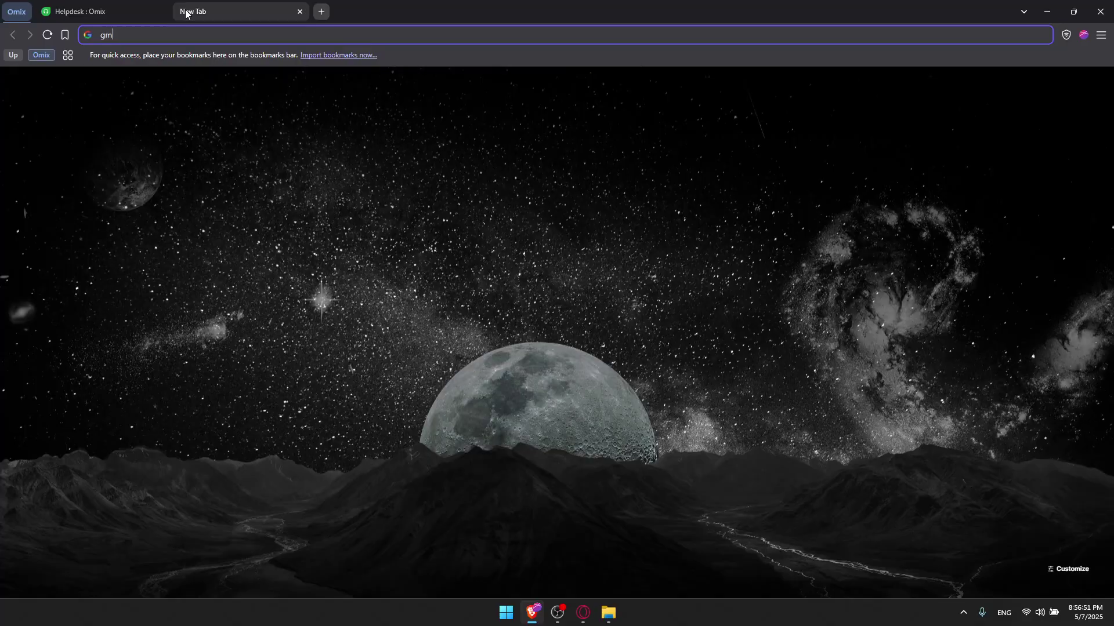
type("ail.com")
key("Return")
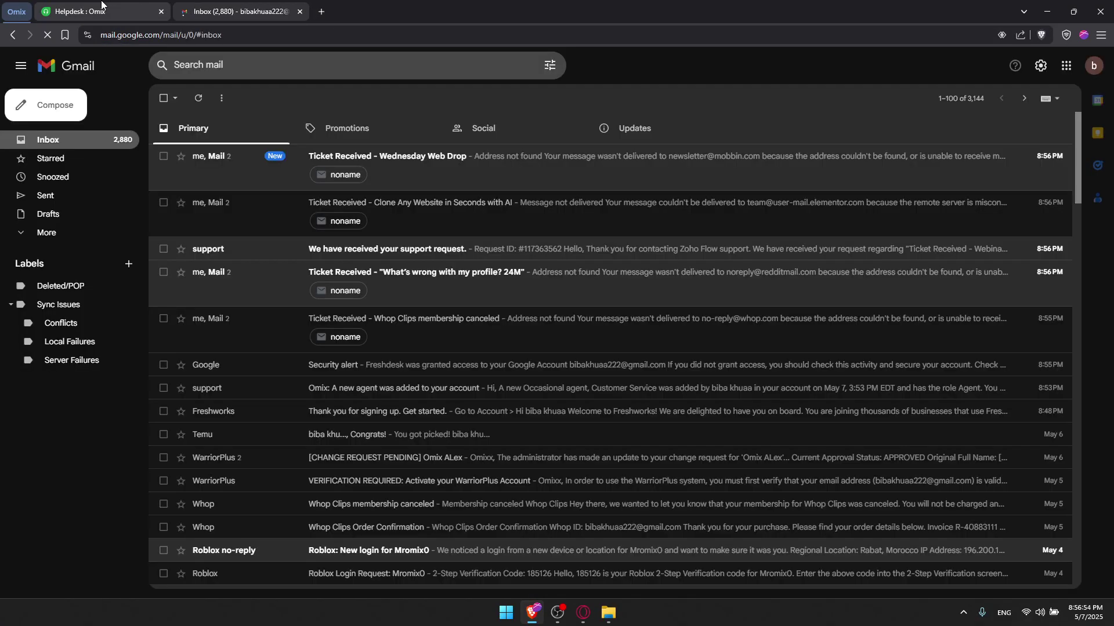
Open the "Ticket Received - What's wrong with my profile? 24M" message in the Gmail inbox
left_click(102, 8)
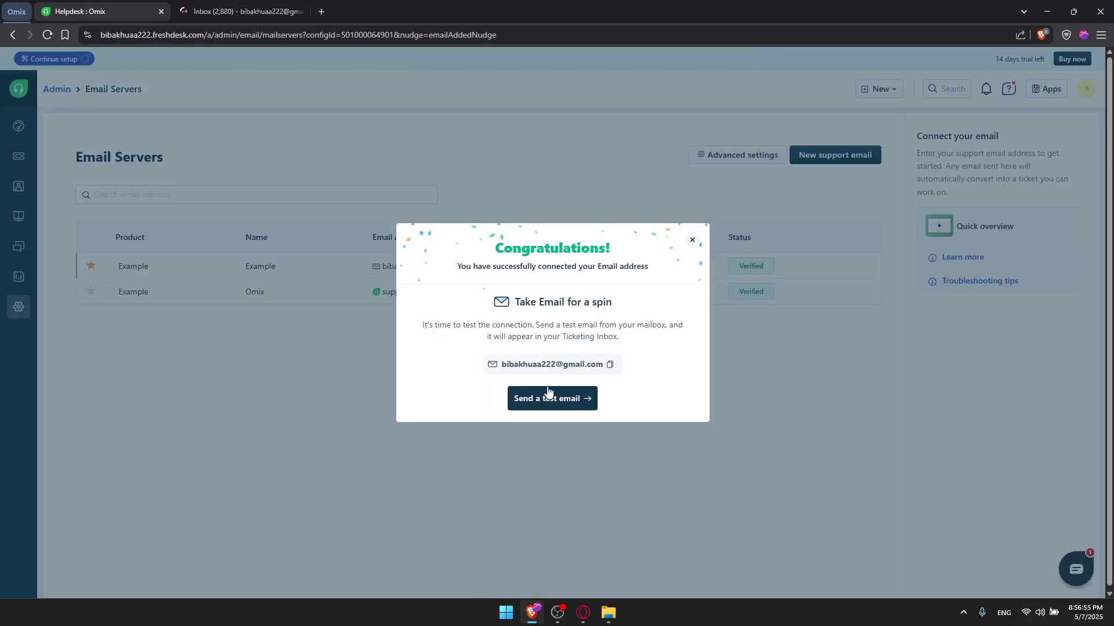
left_click(292, 17)
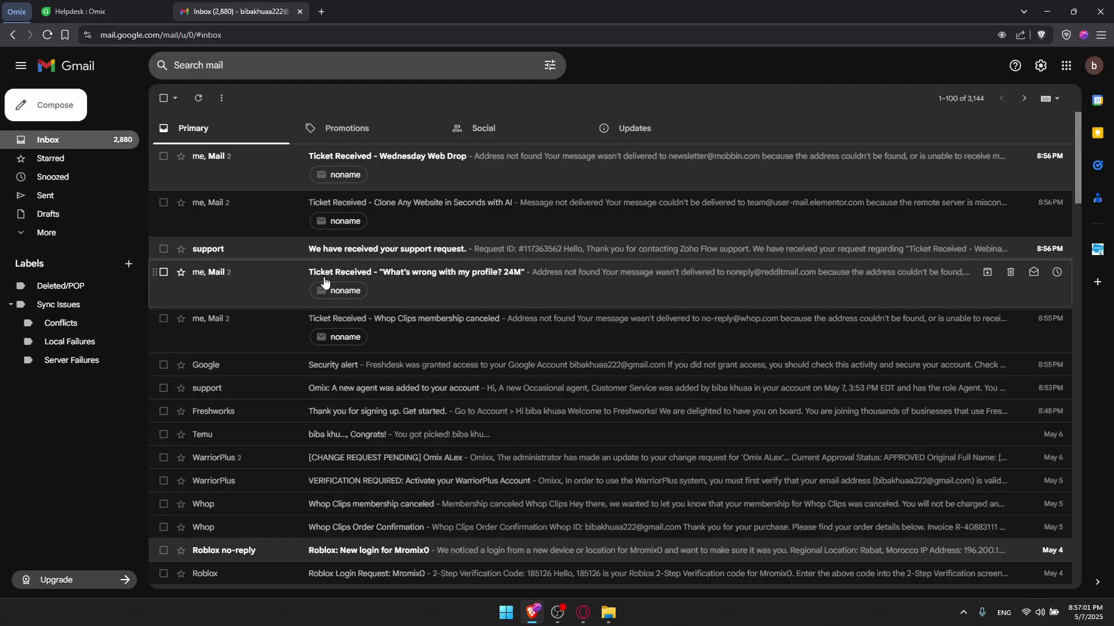
left_click(436, 283)
Return to Freshdesk, dismiss the email connection dialog and review the addresses listed under Email Servers
left_click(134, 12)
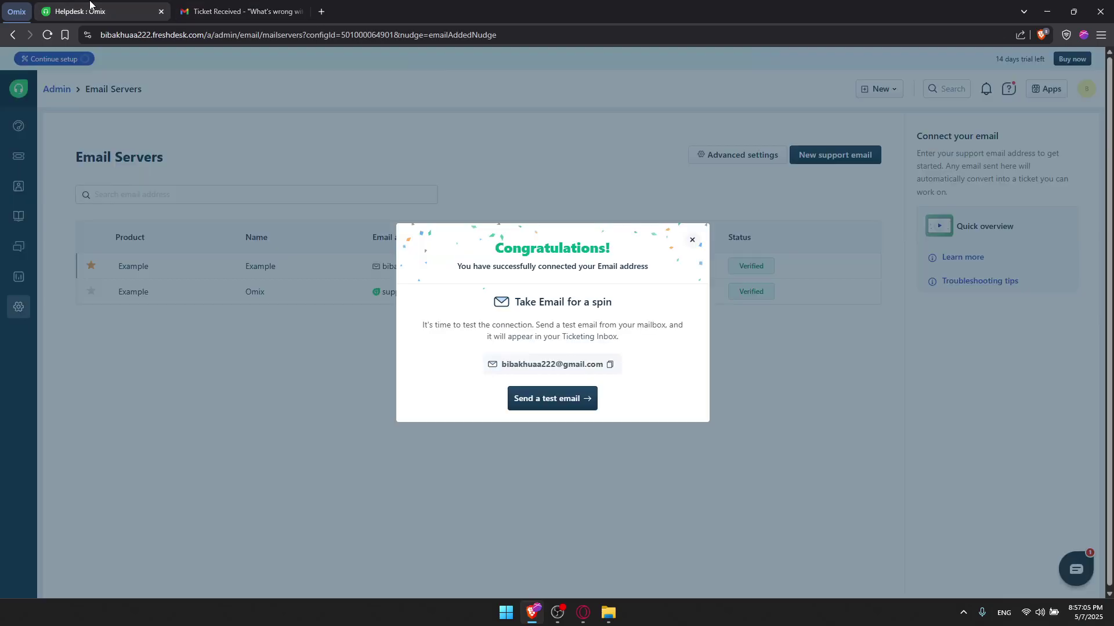
left_click(691, 240)
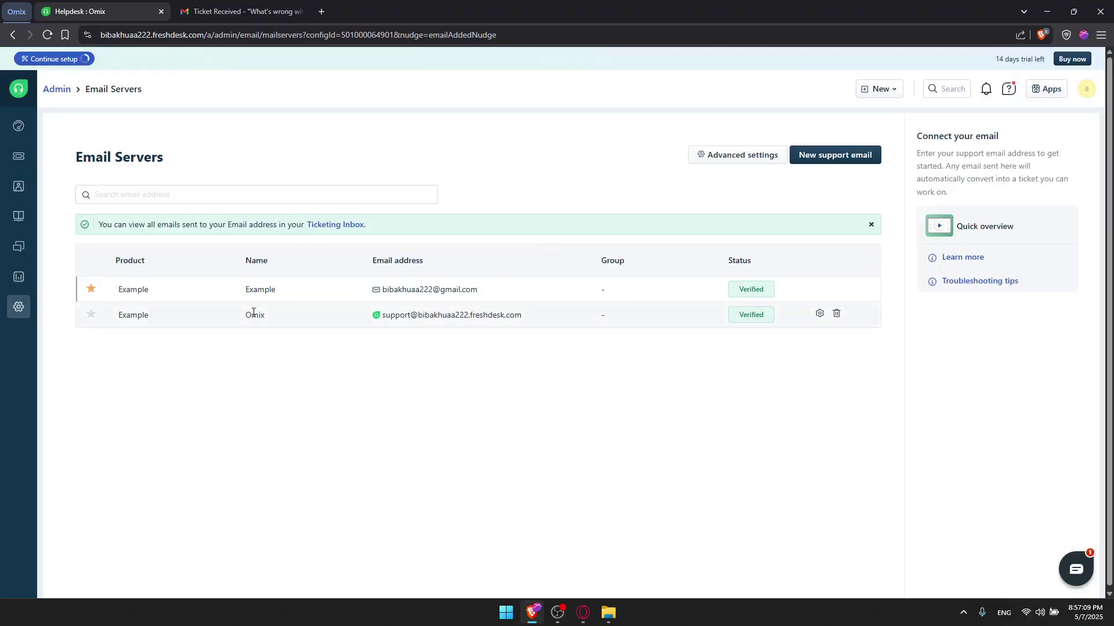
left_click_drag(74, 158, 186, 159)
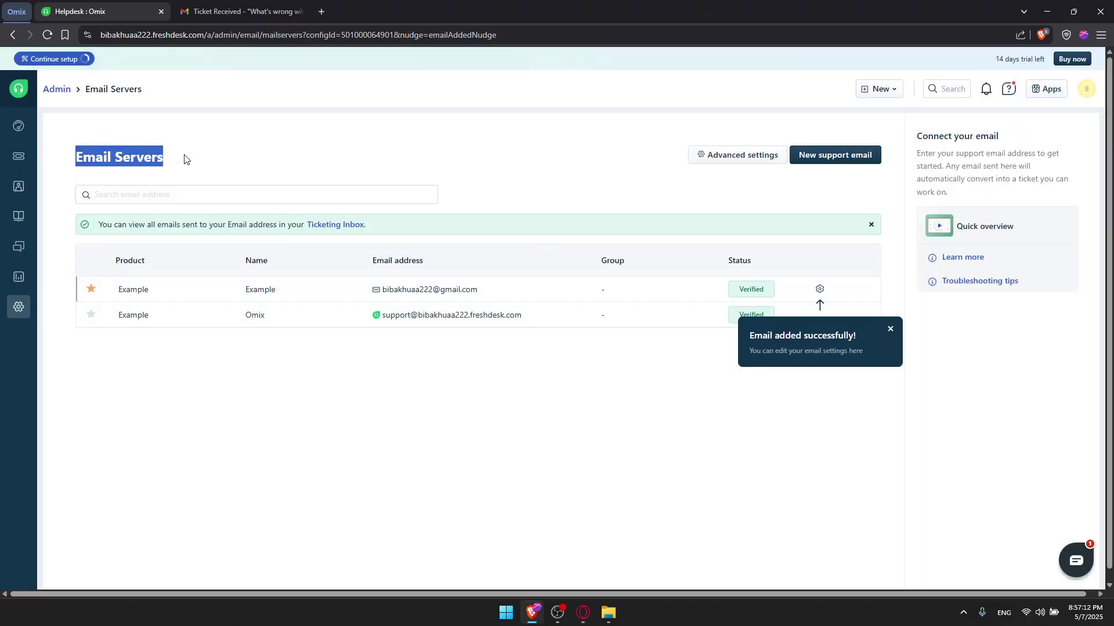
left_click(140, 343)
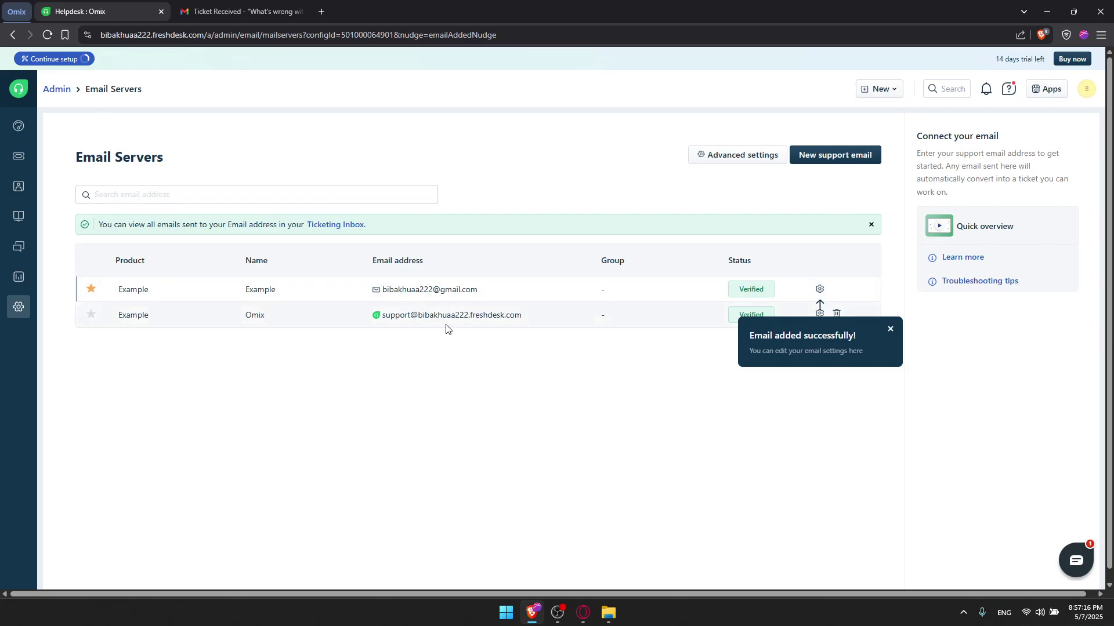
left_click_drag(368, 314, 520, 316)
left_click(514, 348)
left_click_drag(380, 290, 486, 291)
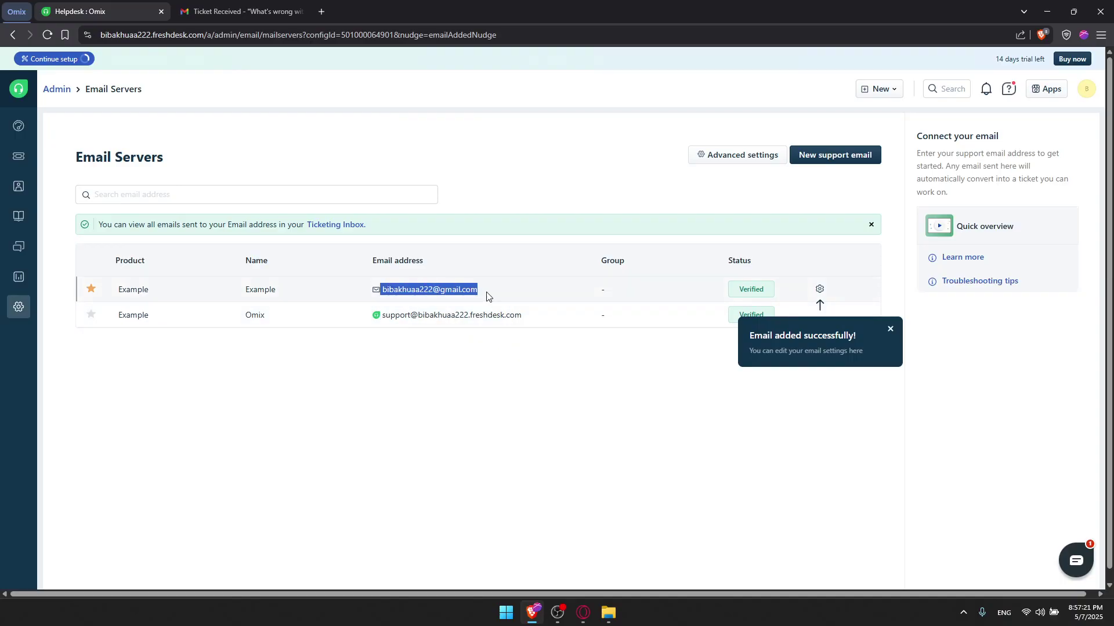
Open the settings of the connected Gmail support email and review its name and email alias
left_click(480, 364)
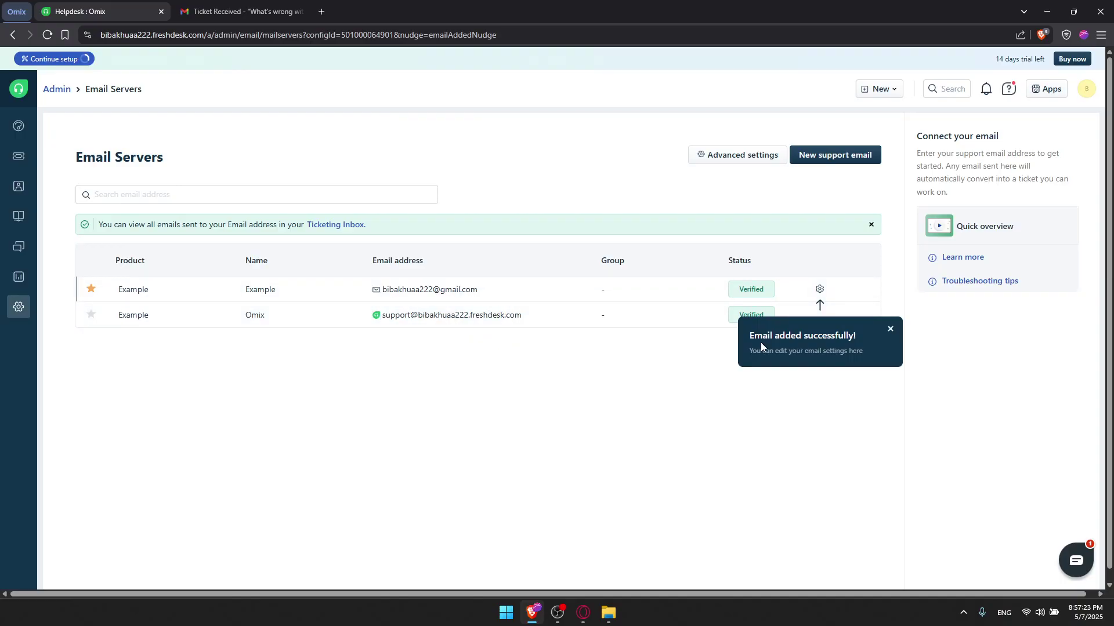
left_click(819, 288)
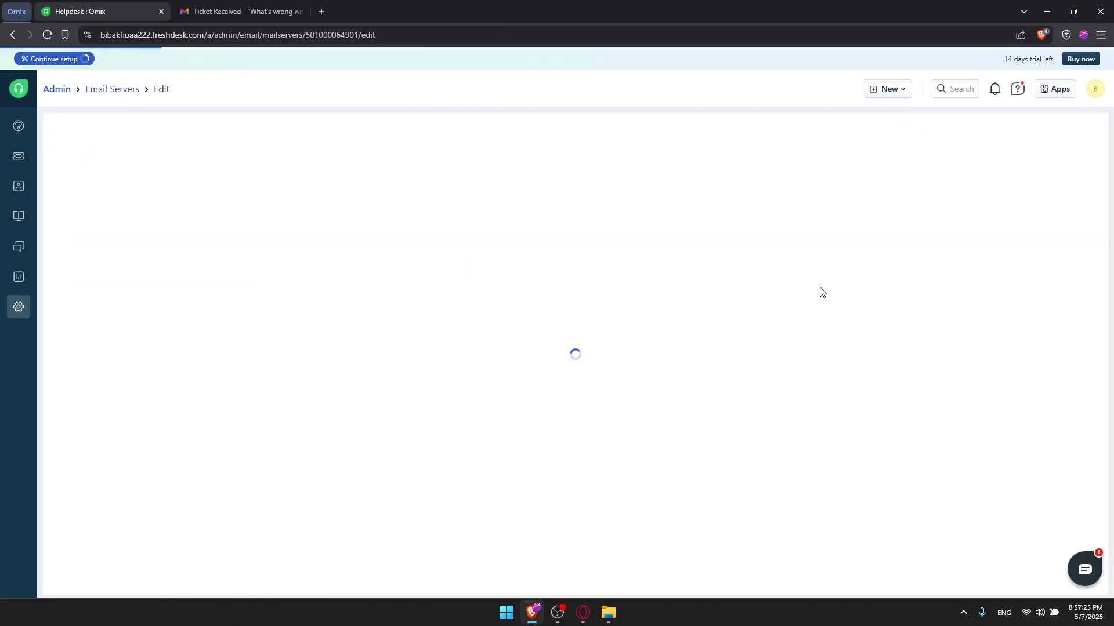
left_click_drag(200, 265, 50, 271)
left_click(475, 281)
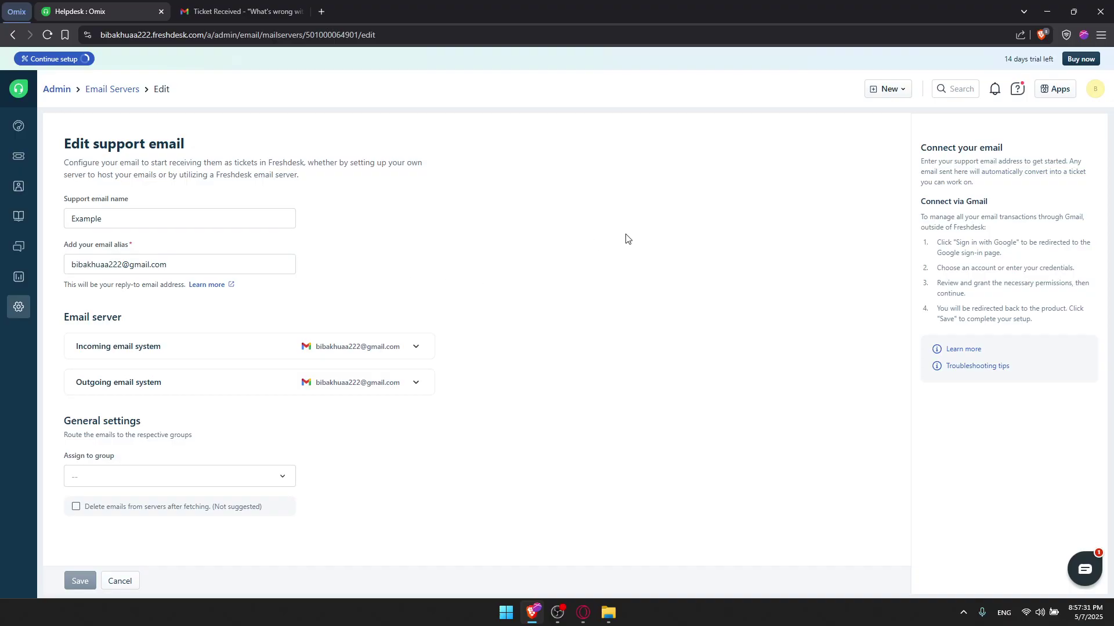
Review the support email's server section and check which mail servers are offered for the outgoing email system
left_click_drag(64, 319, 162, 320)
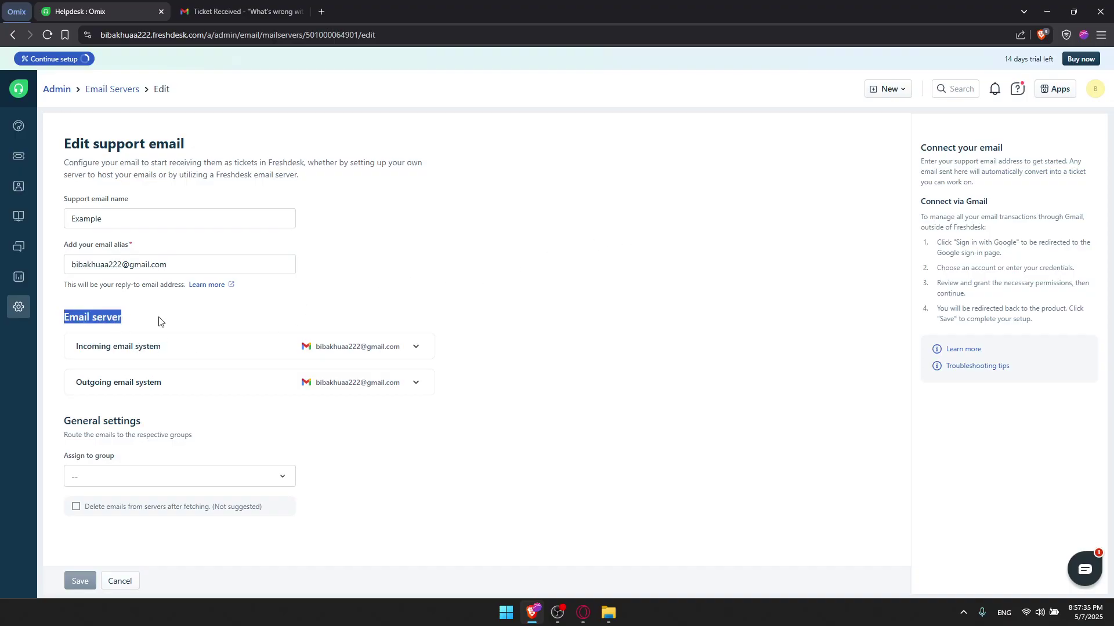
left_click(241, 354)
left_click(222, 386)
left_click(222, 385)
left_click(222, 385)
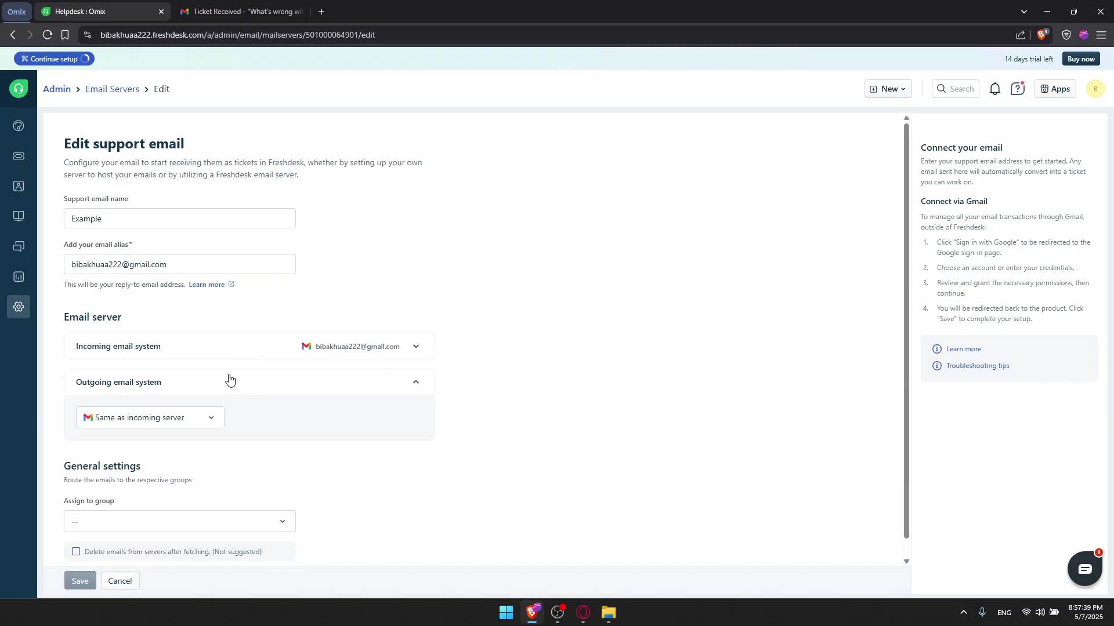
left_click(174, 418)
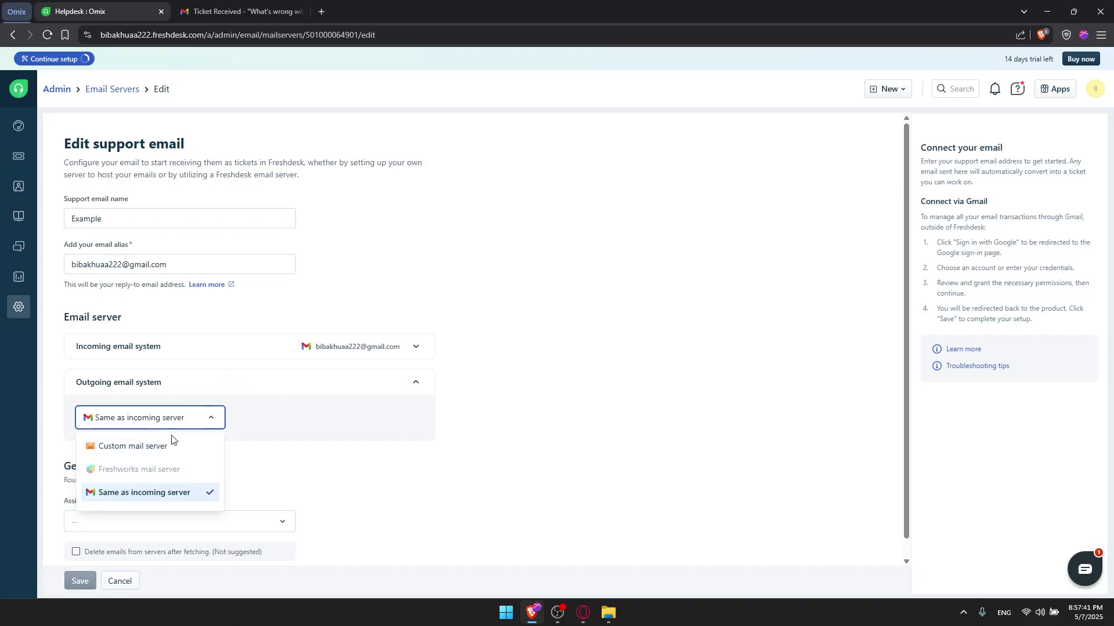
left_click(176, 425)
left_click(200, 387)
Check the alternative servers offered for the incoming email system and go back without choosing one
left_click(229, 354)
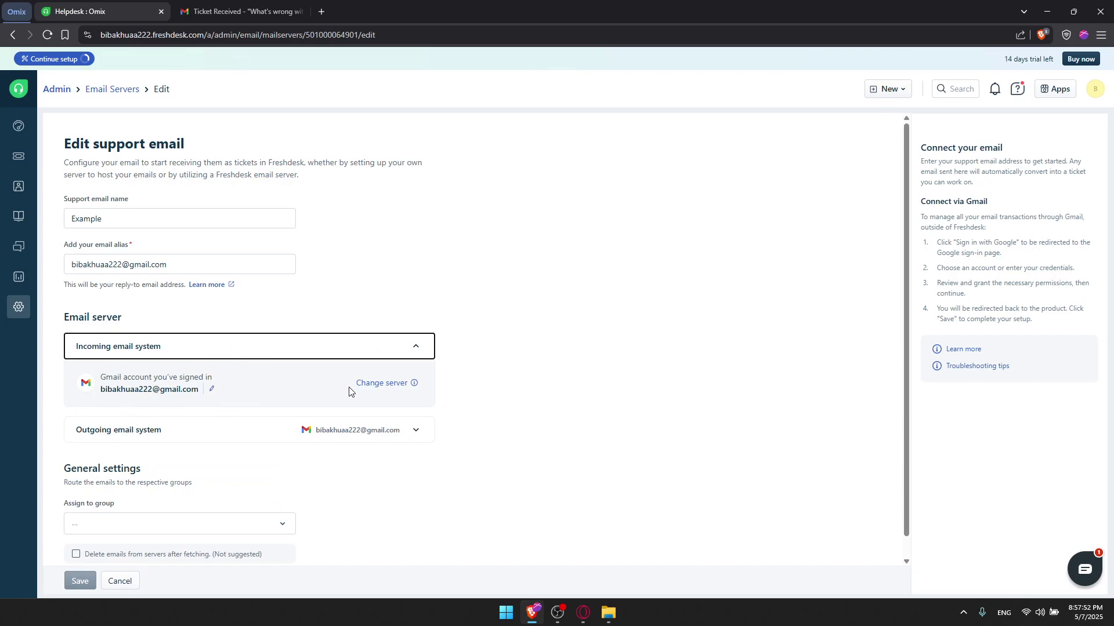
left_click(383, 383)
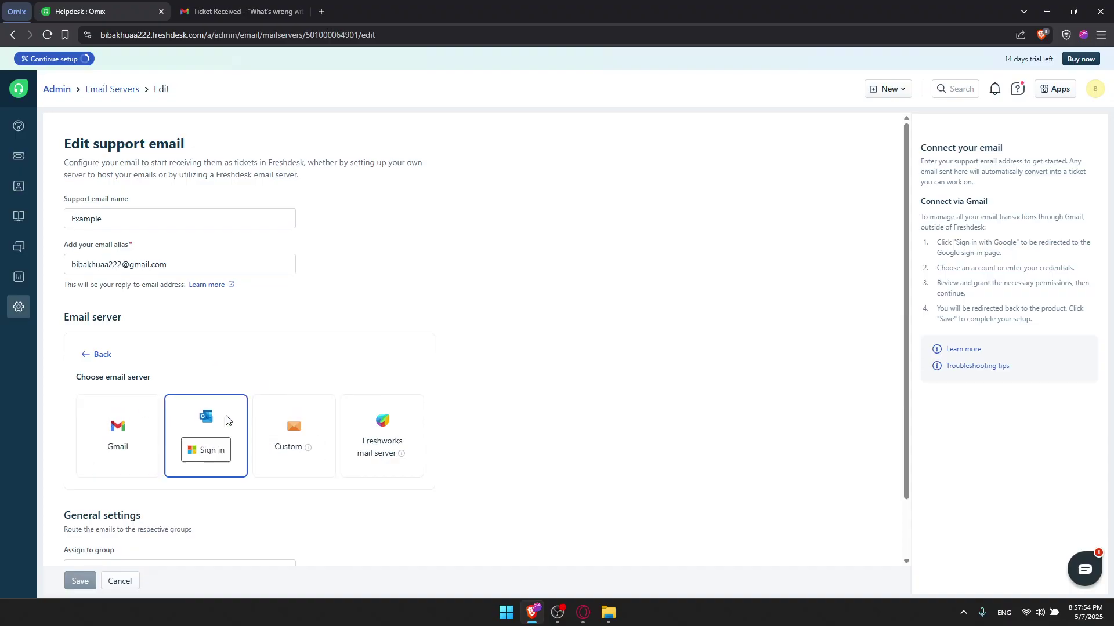
left_click(104, 354)
scroll(346, 371, "down", 1)
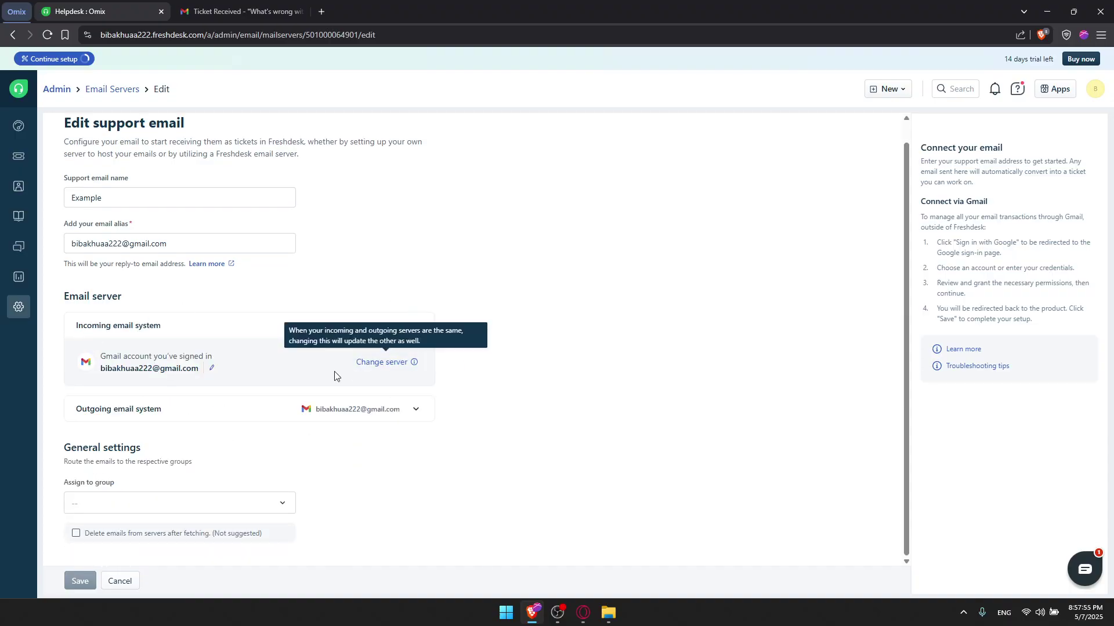
Check the group assignment choices for the support email and return to the Email Servers list without saving
left_click(150, 500)
left_click(523, 481)
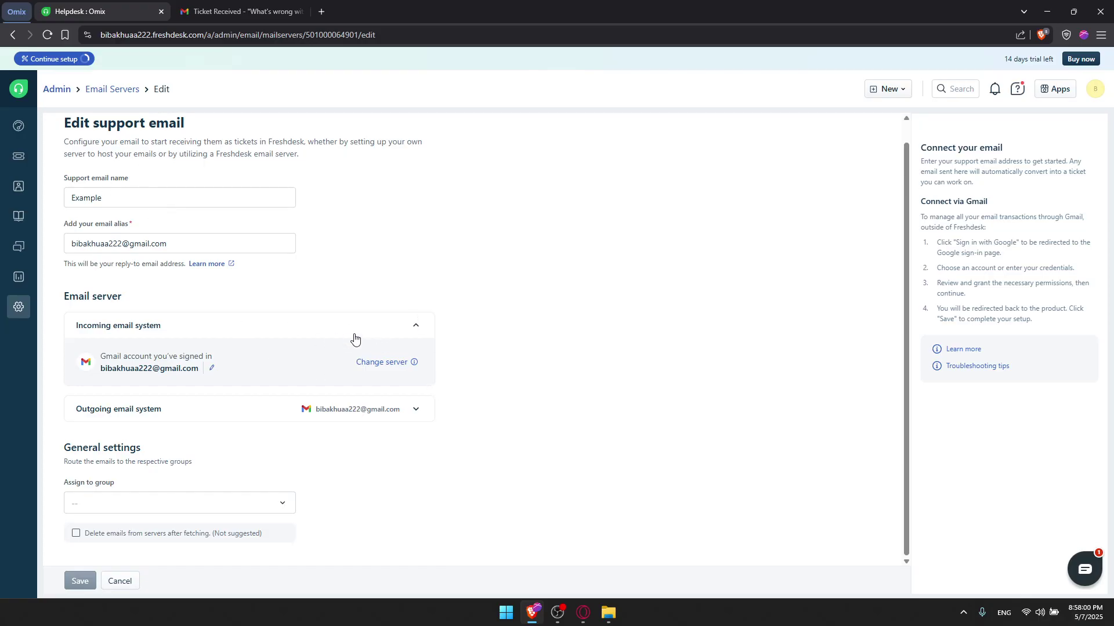
key("alt+Left")
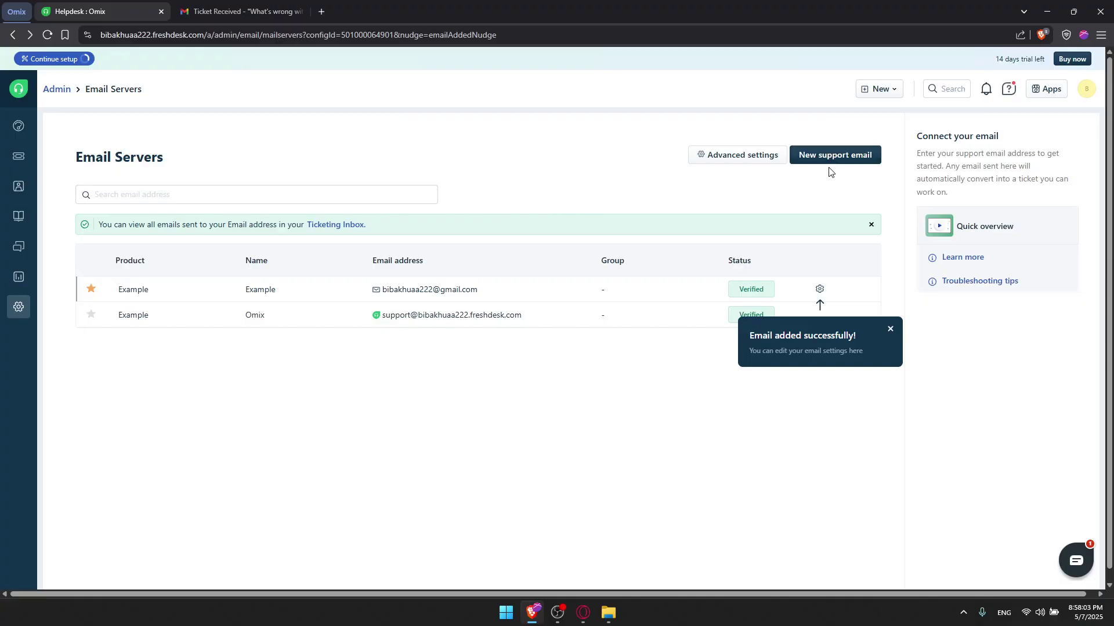
Open the advanced email settings and look through the available options
left_click(728, 154)
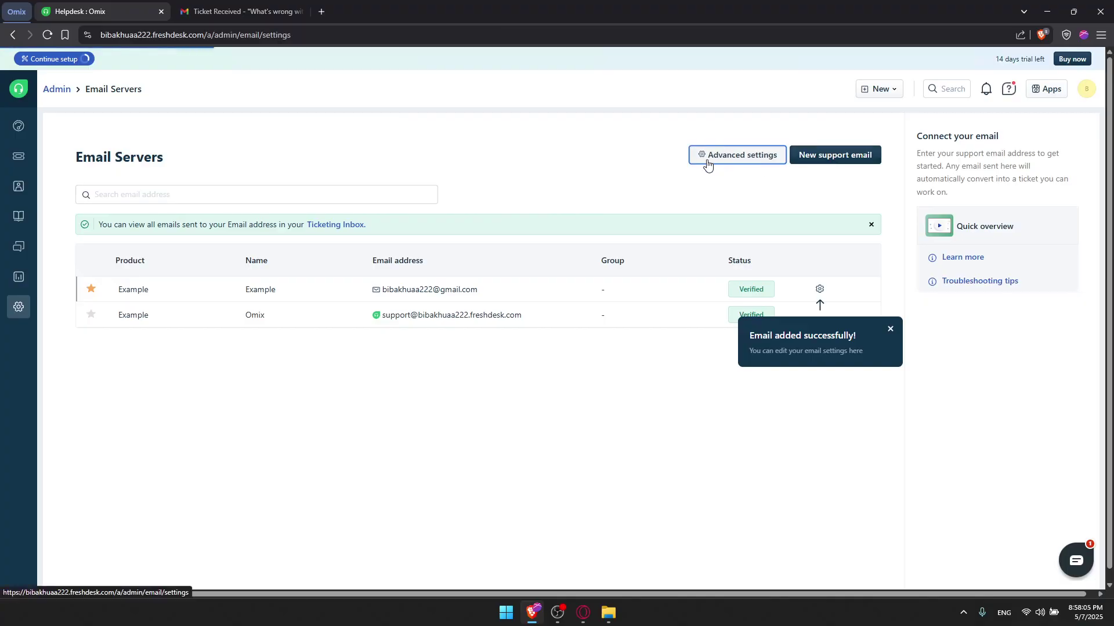
scroll(422, 265, "down", 4)
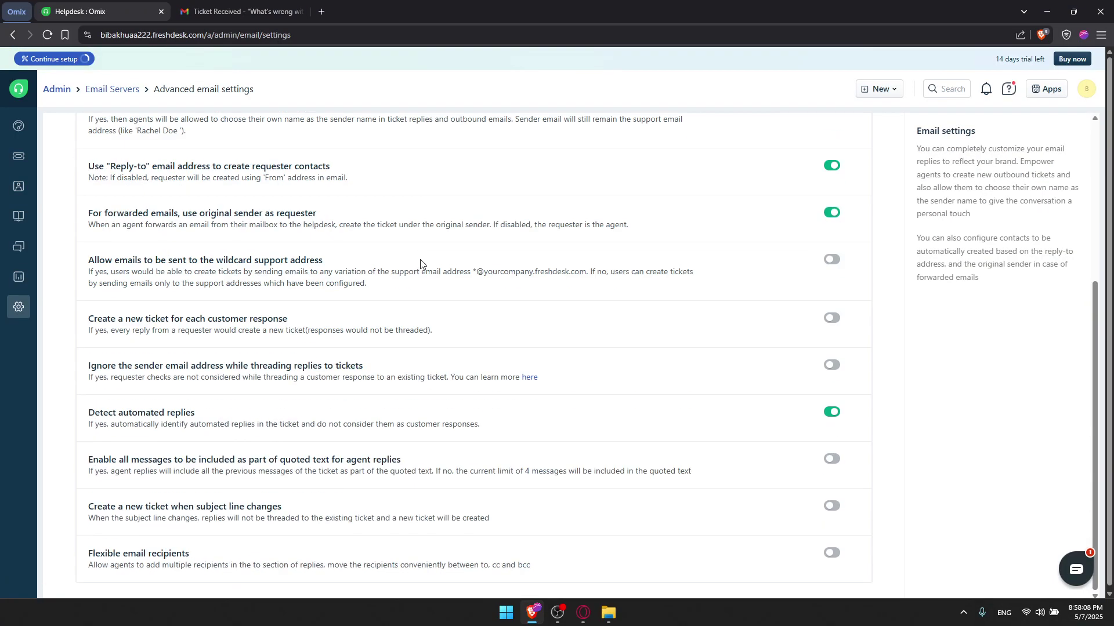
scroll(323, 259, "up", 4)
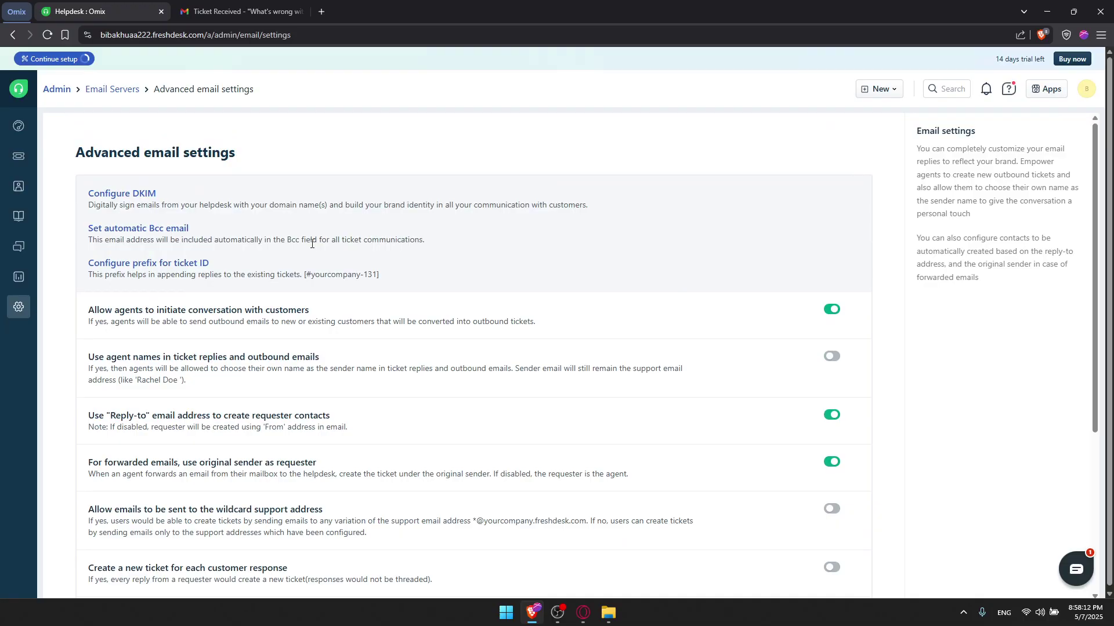
Go to the Quick start guide, start exploring the ticketing inbox and read the ticket list introduction
left_click(19, 90)
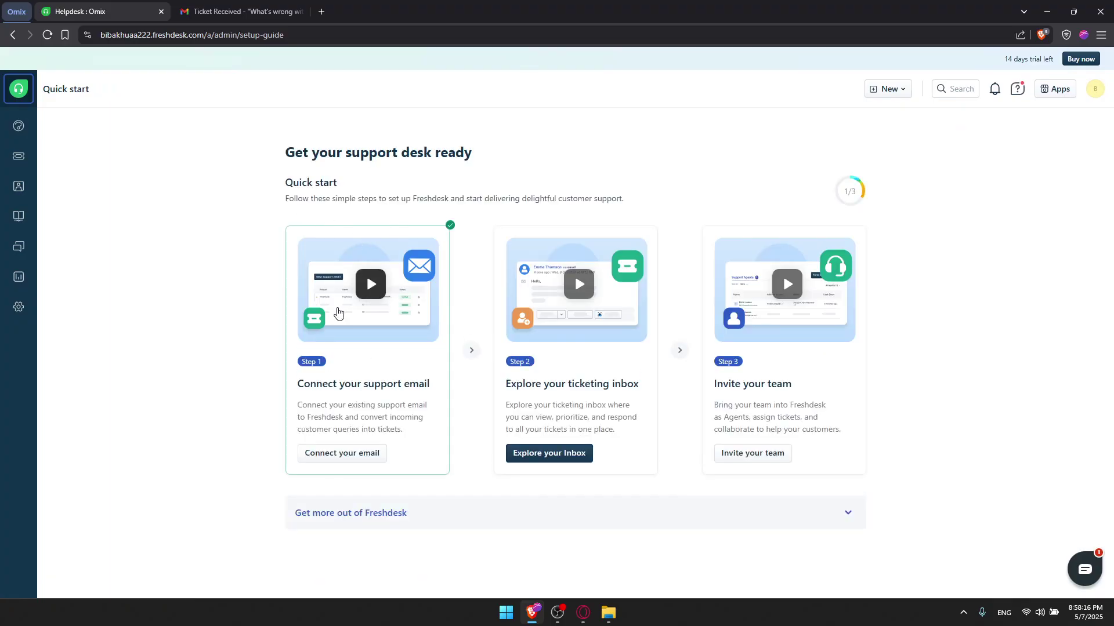
left_click(541, 453)
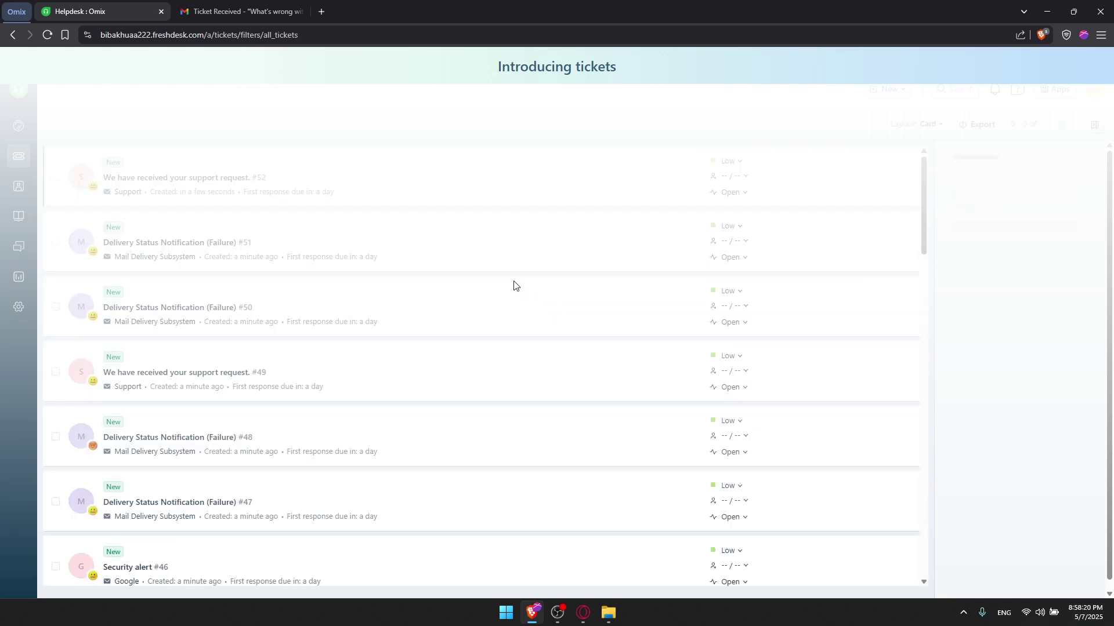
left_click_drag(497, 67, 625, 70)
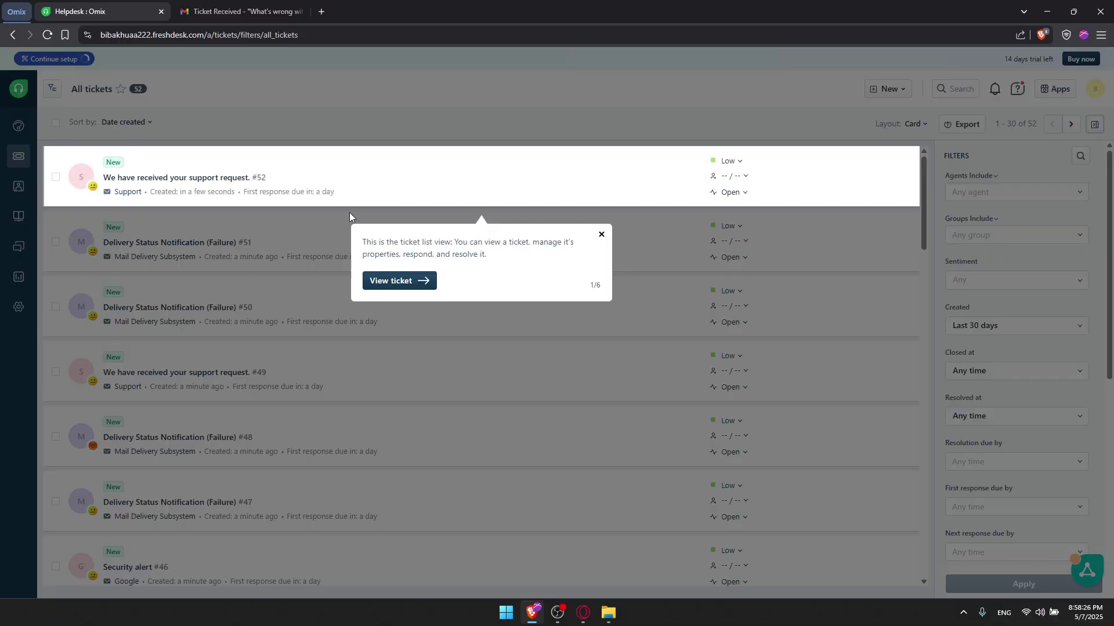
left_click_drag(356, 248, 491, 262)
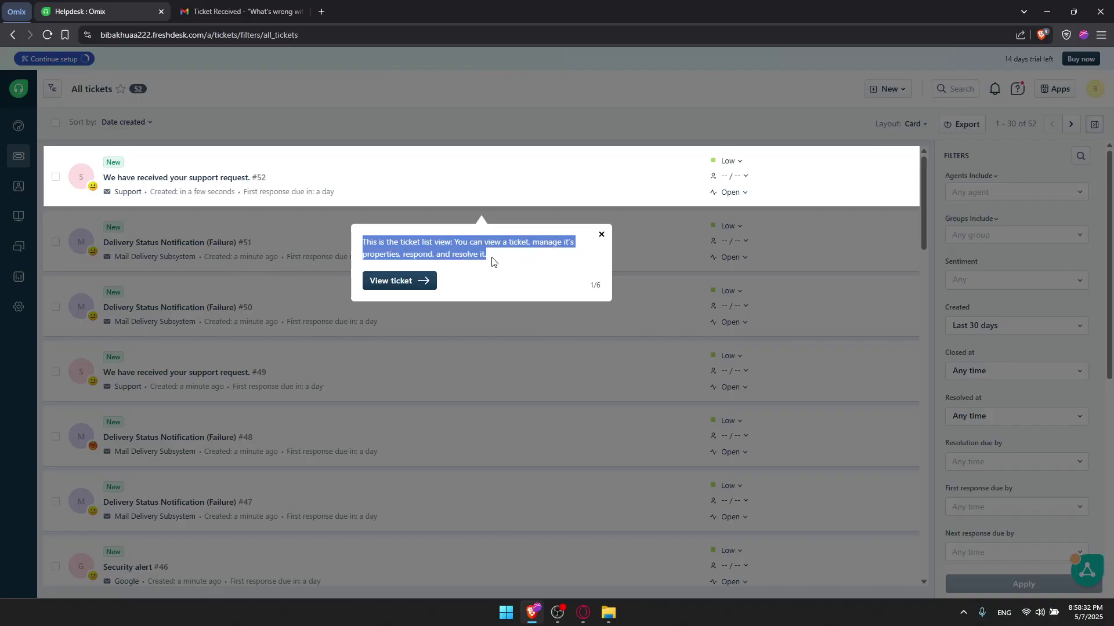
View the newest ticket through the guided tour and read its message and the customer query explanation
left_click(400, 281)
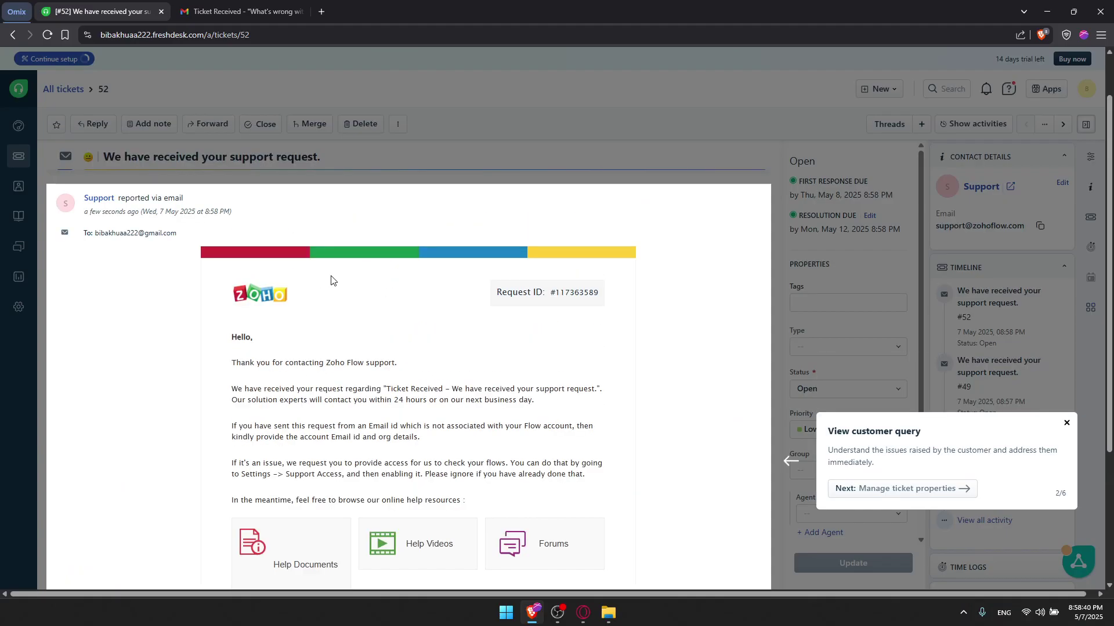
scroll(332, 281, "down", 1)
scroll(724, 341, "down", 1)
left_click_drag(828, 324, 925, 324)
left_click_drag(827, 335, 1015, 345)
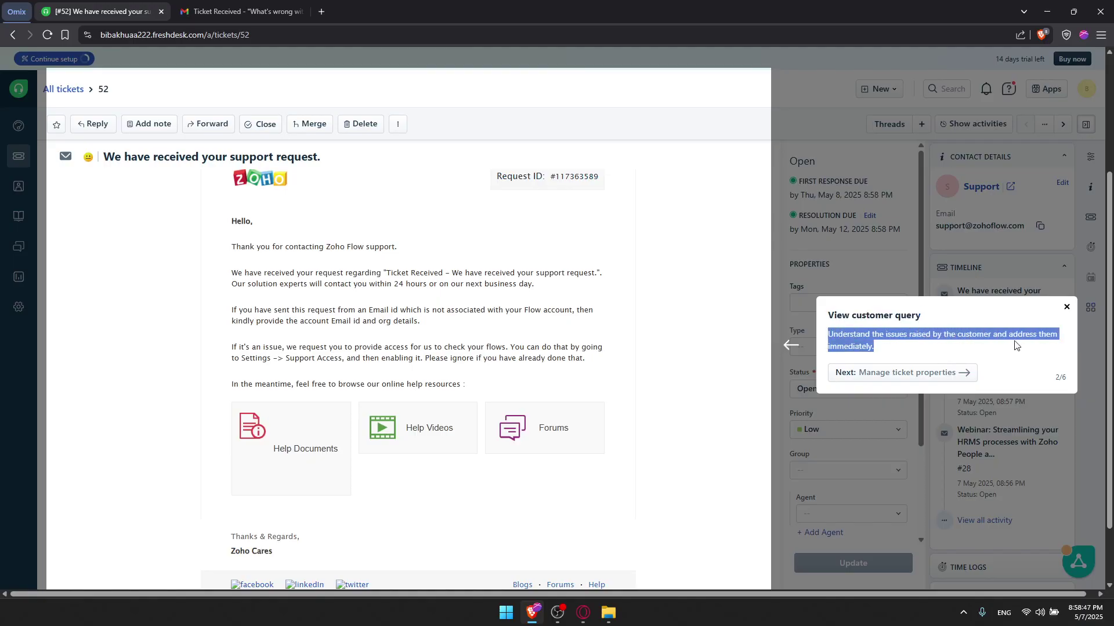
Advance the tour to managing ticket properties and read its explanation
left_click(881, 377)
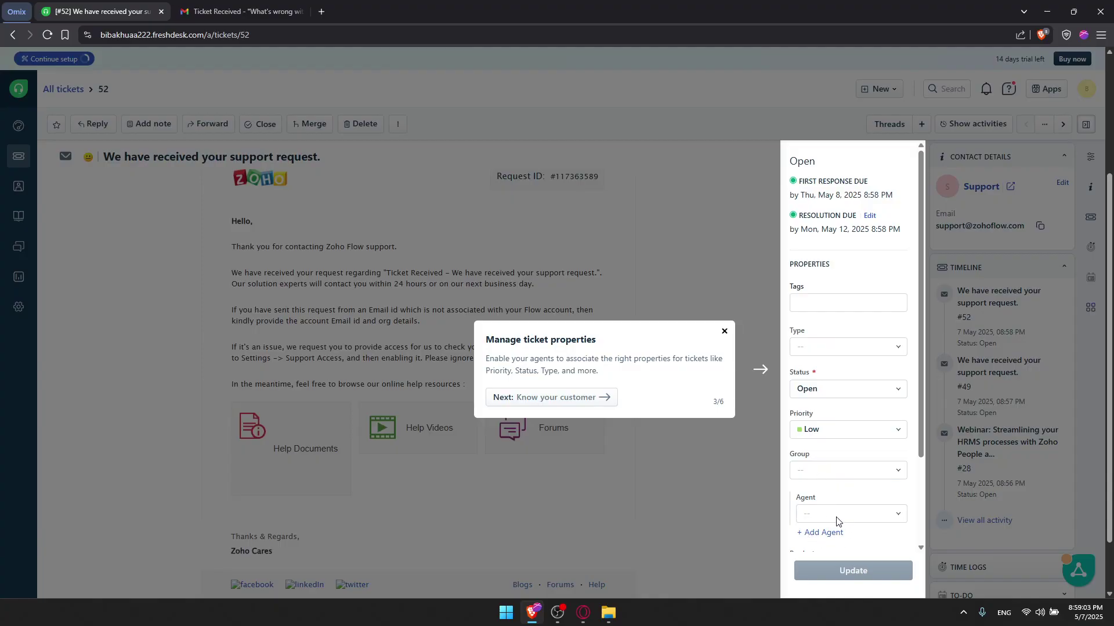
left_click_drag(486, 337, 609, 340)
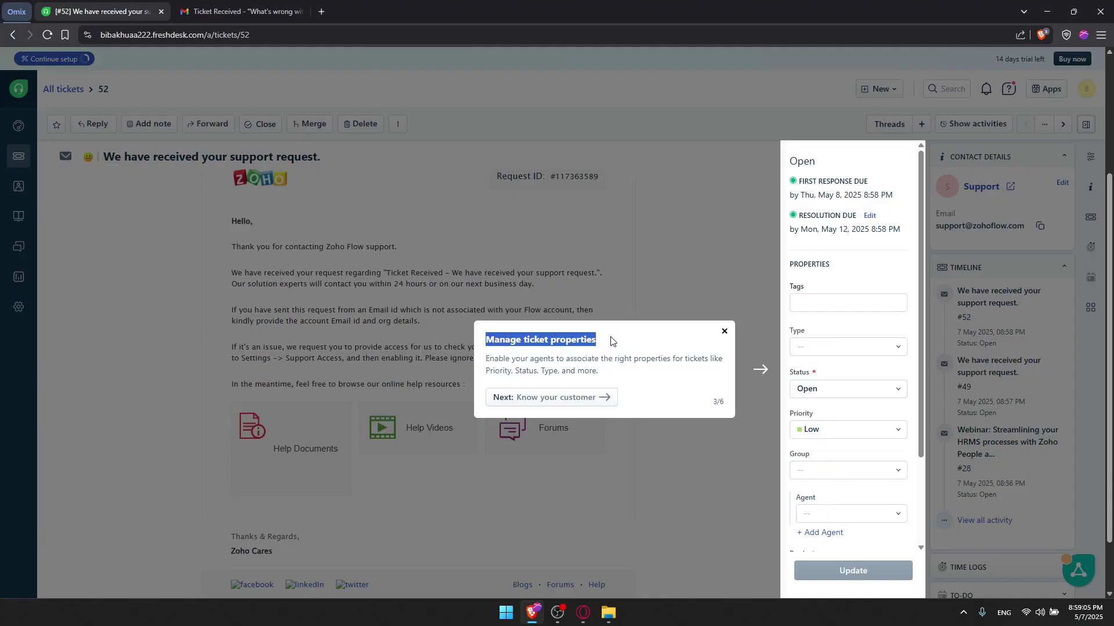
left_click(608, 339)
left_click_drag(501, 360, 603, 375)
left_click(625, 363)
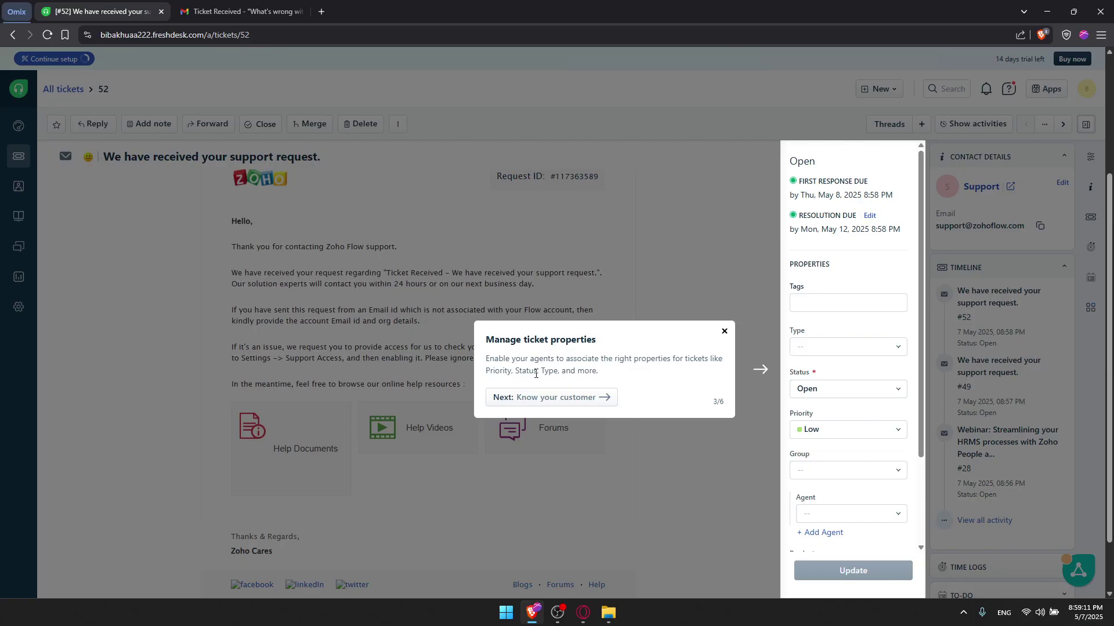
Advance the tour to the Know your customer stage and read about contact details and previous tickets
left_click(567, 399)
left_click_drag(629, 172, 766, 183)
left_click(772, 159)
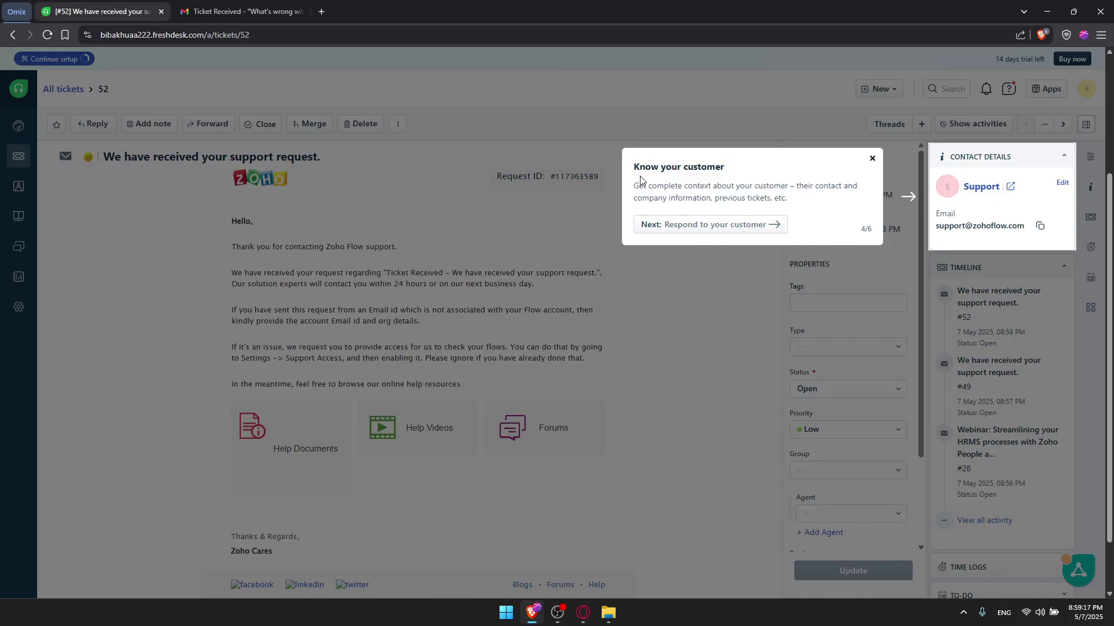
left_click_drag(799, 187, 858, 187)
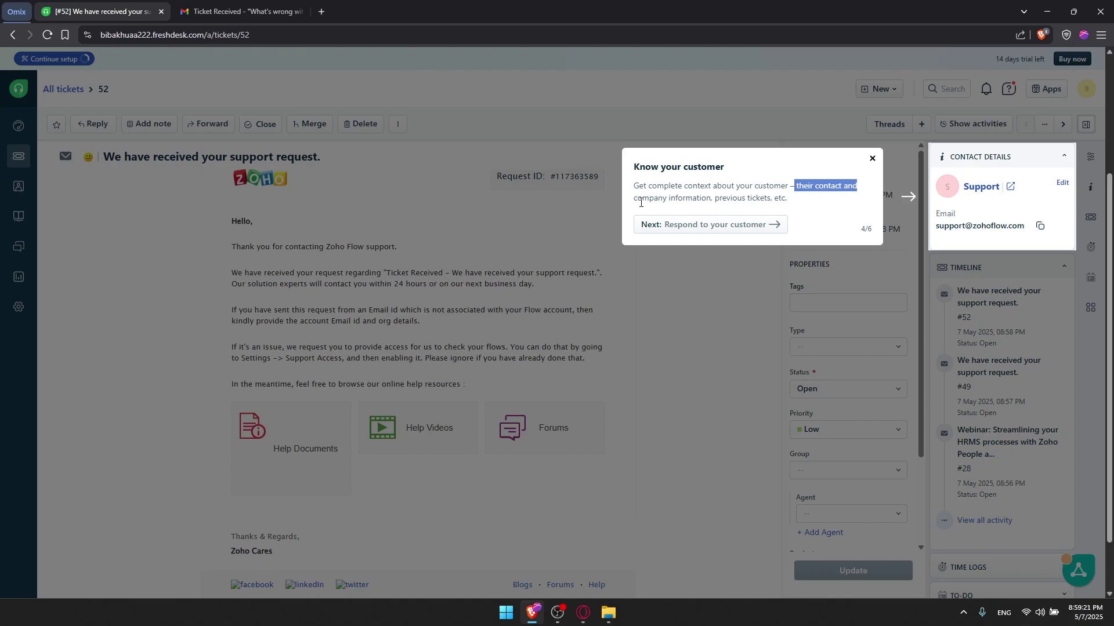
left_click_drag(711, 202, 789, 200)
left_click(791, 200)
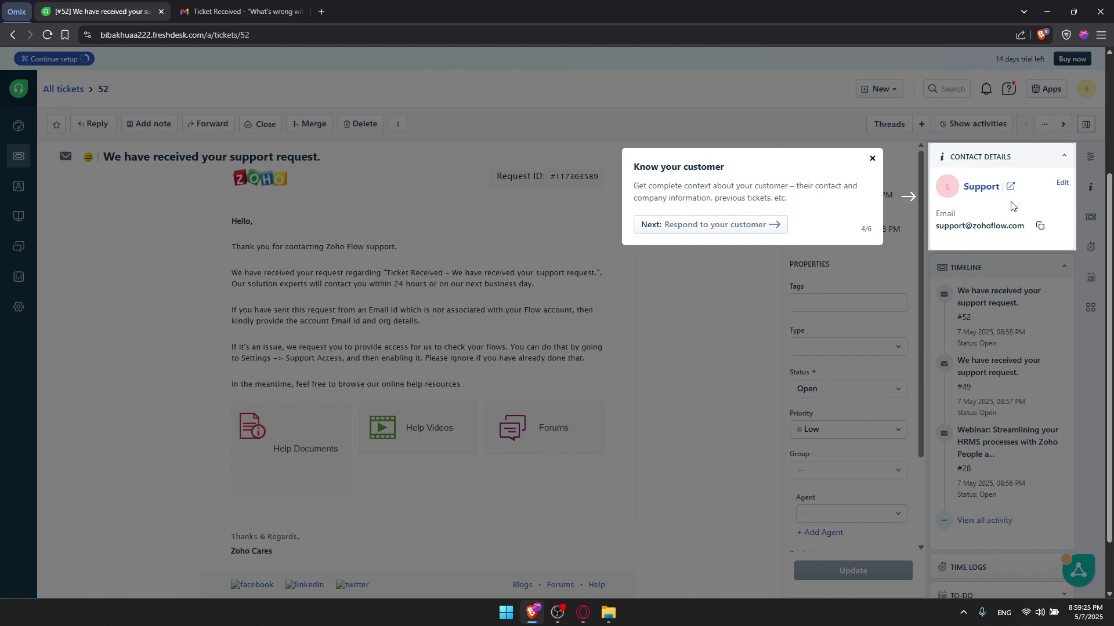
Advance the tour to responding to the customer and read how replies are threaded on the ticket
left_click(913, 203)
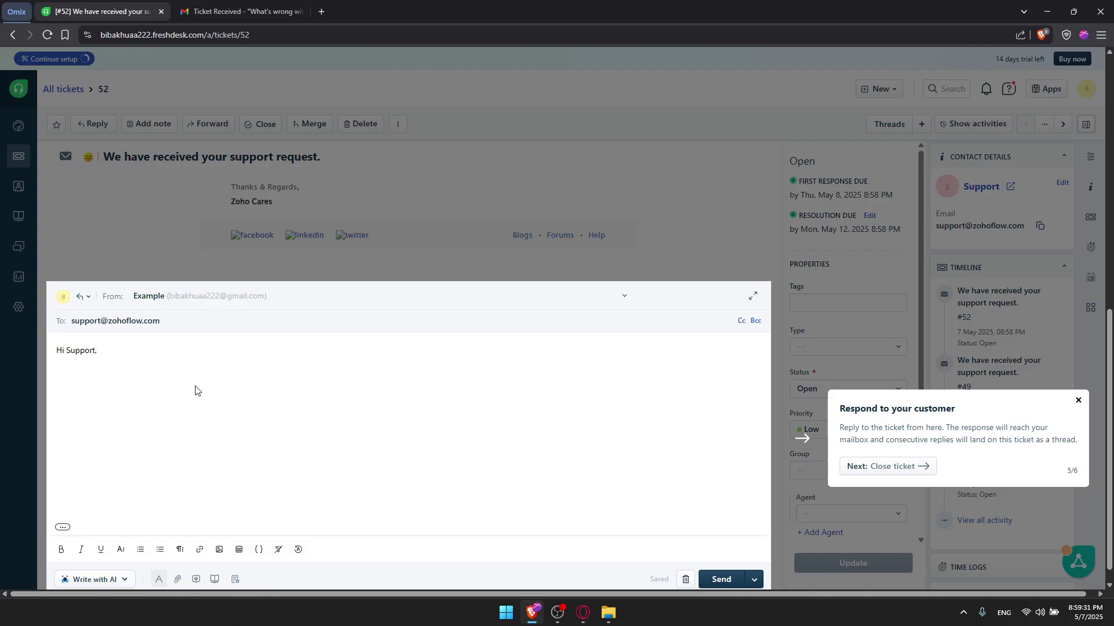
left_click_drag(838, 408, 952, 416)
left_click_drag(842, 430, 1012, 429)
left_click(949, 427)
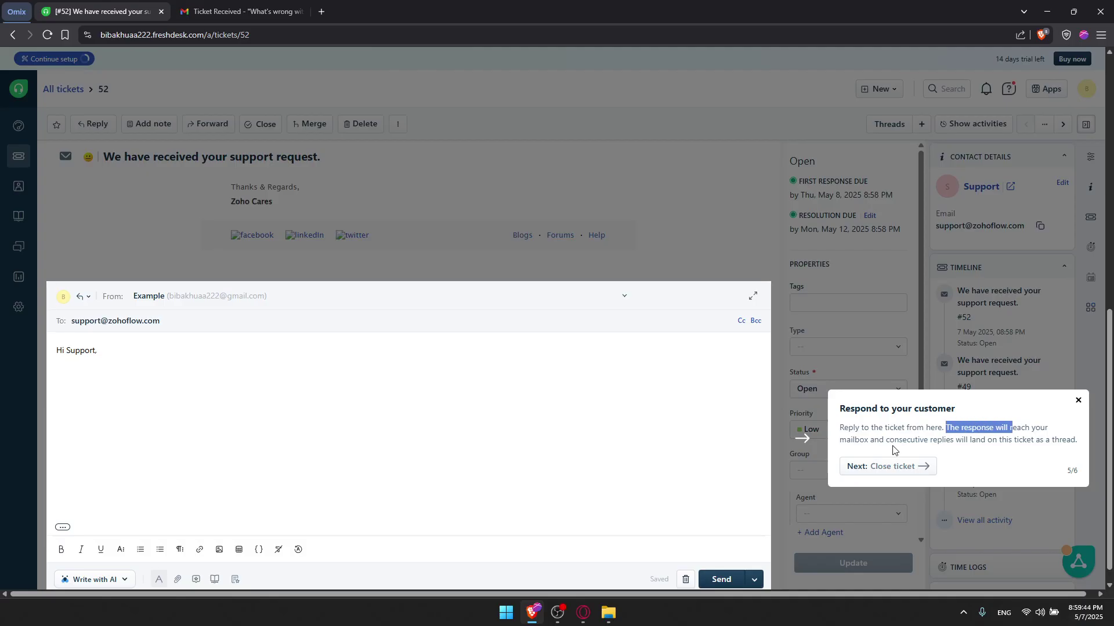
left_click_drag(961, 441, 1068, 453)
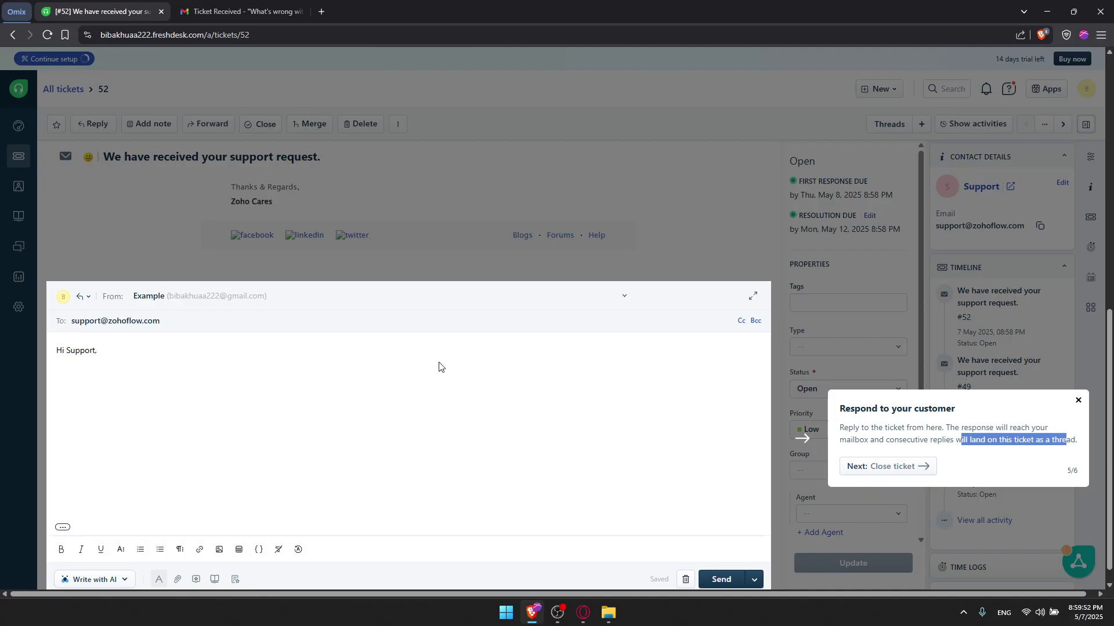
Advance the tour to closing a ticket, read the explanation and finish the tour
left_click(857, 466)
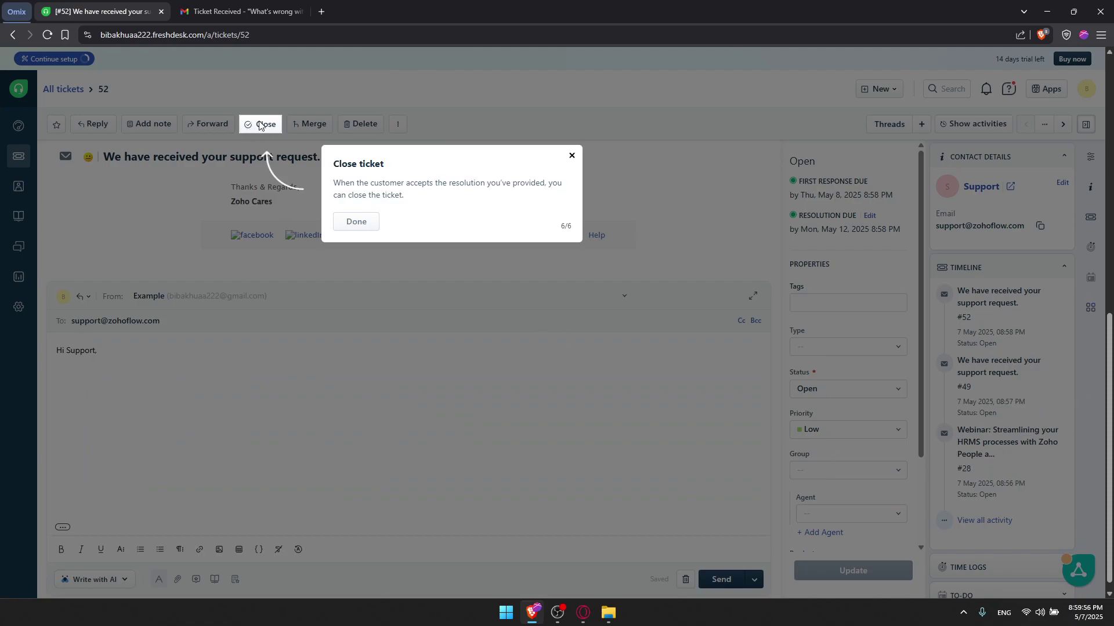
left_click_drag(329, 184, 492, 197)
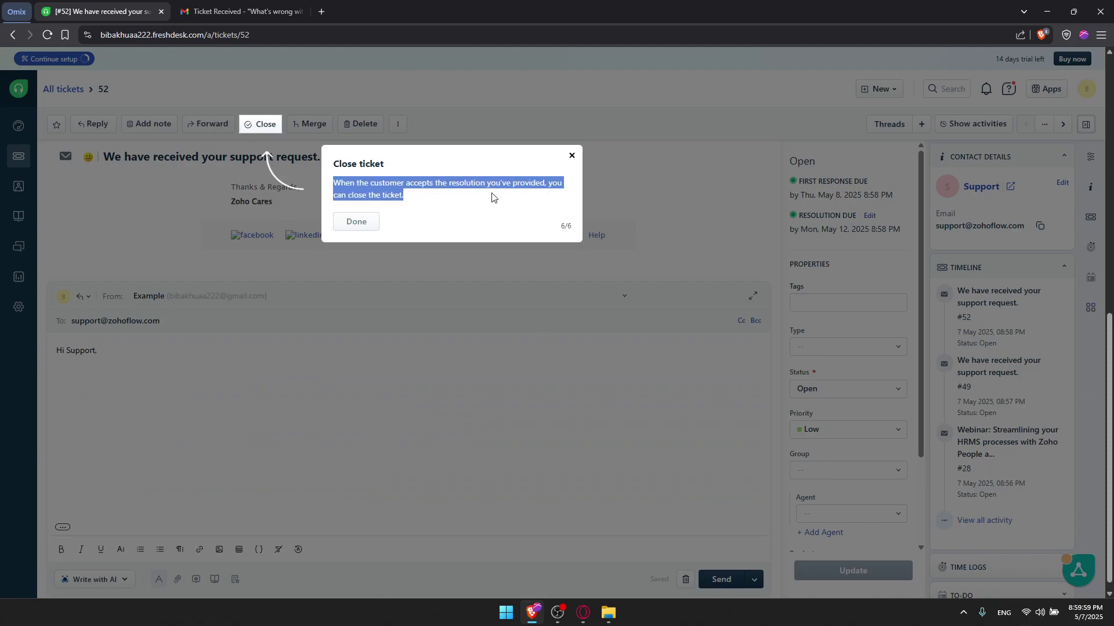
left_click(356, 221)
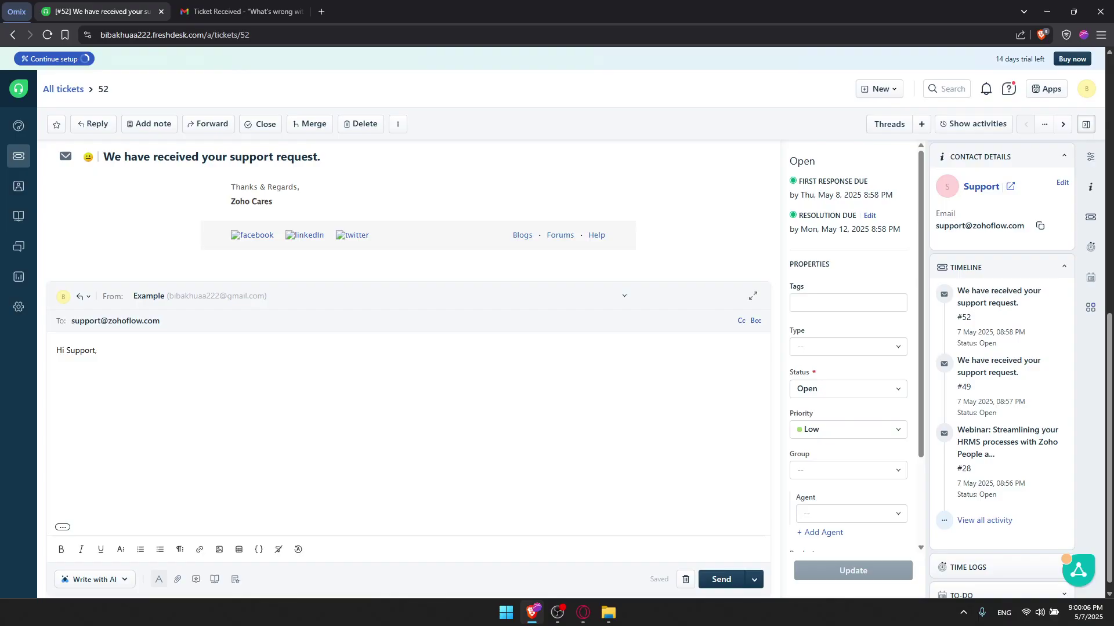
Leave the open ticket and return to the All tickets list
scroll(369, 368, "up", 10)
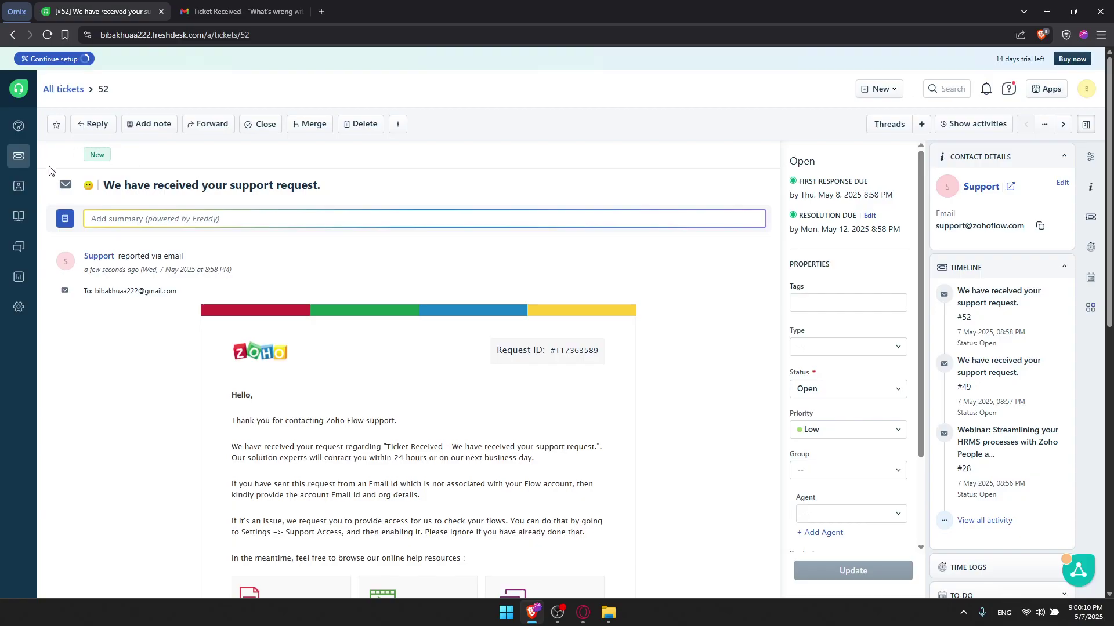
left_click(18, 156)
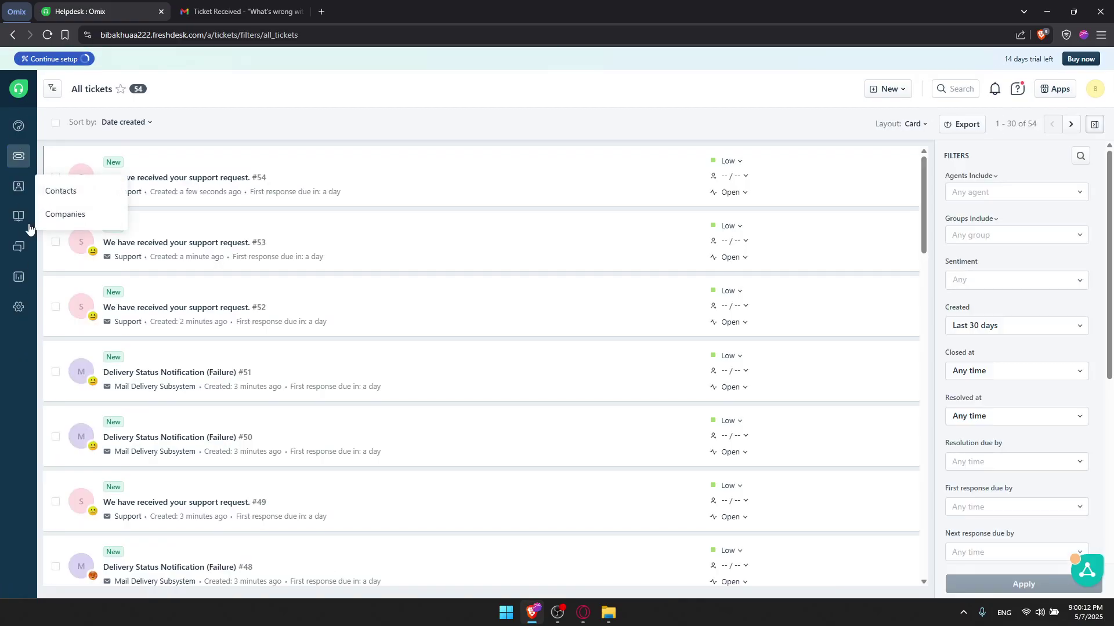
left_click(17, 156)
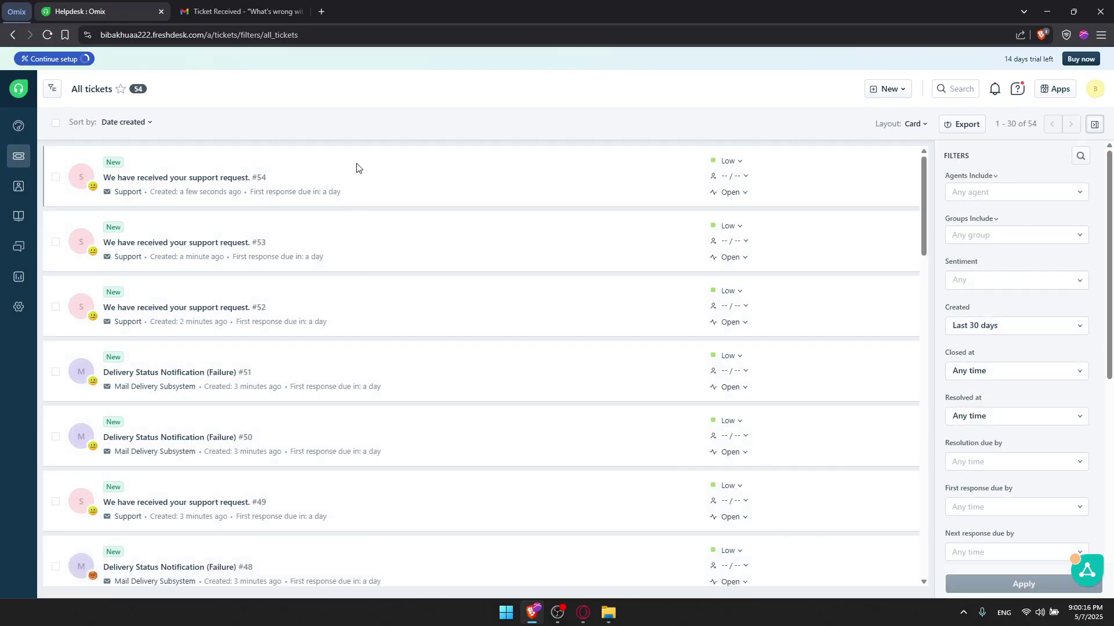
Open ticket #54, "We have received your support request.", from the All tickets list and read its message
scroll(339, 223, "down", 9)
scroll(338, 283, "up", 10)
left_click(191, 178)
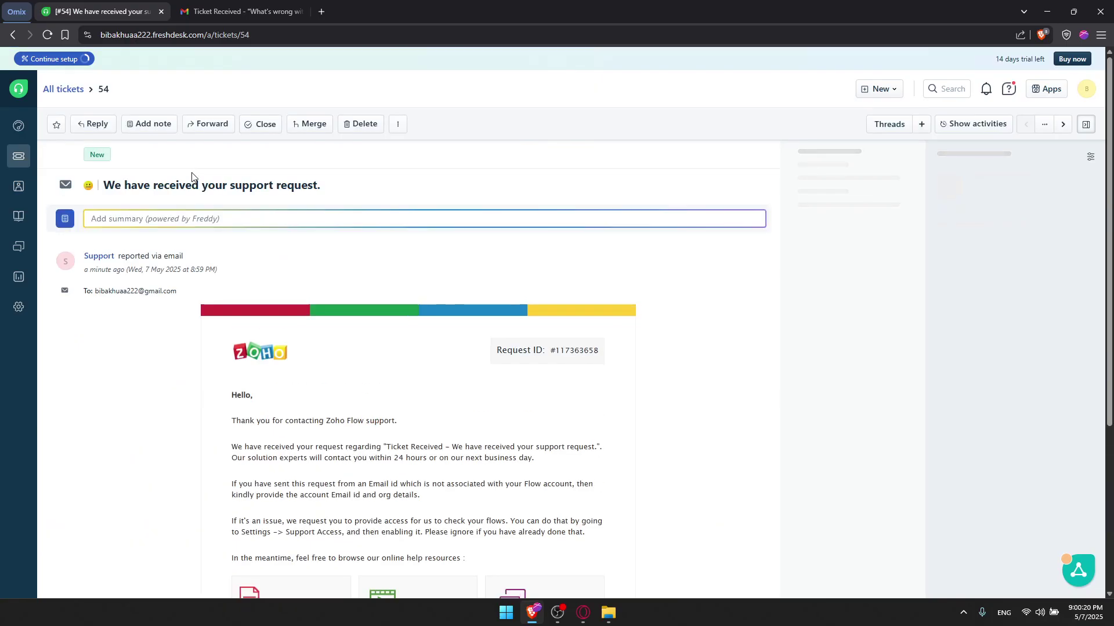
scroll(302, 307, "down", 1)
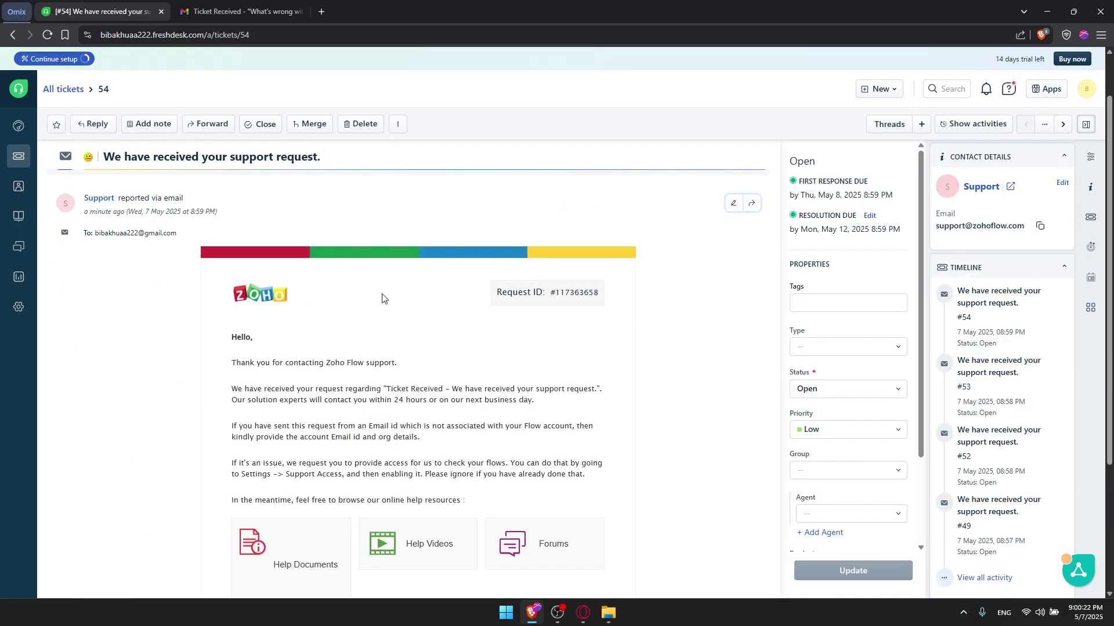
scroll(423, 293, "up", 1)
scroll(411, 281, "down", 2)
scroll(409, 281, "up", 2)
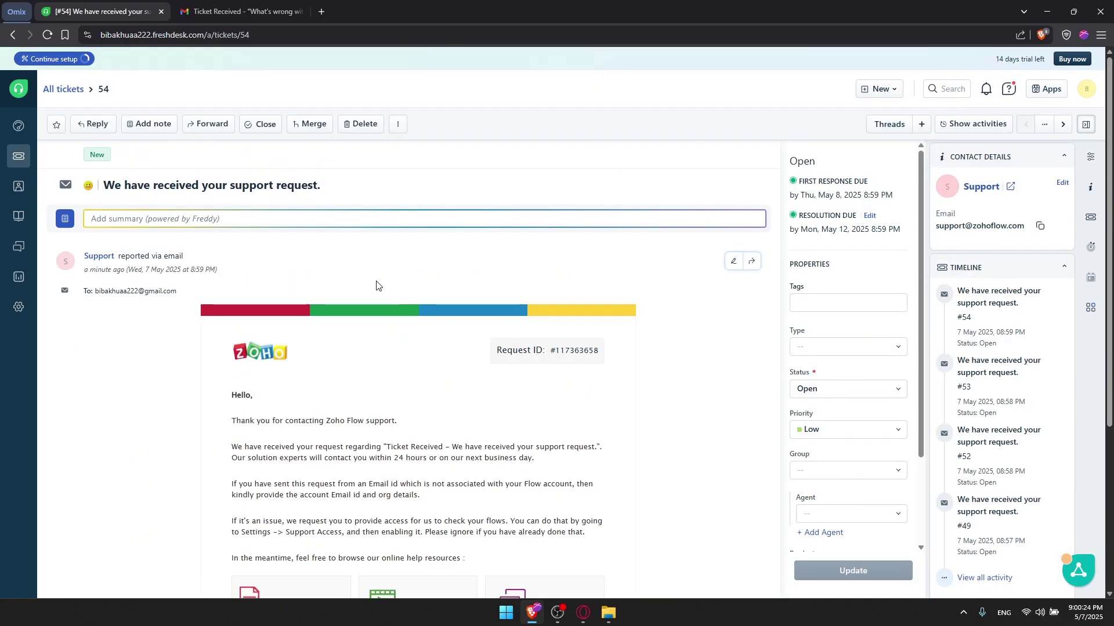
scroll(380, 290, "down", 1)
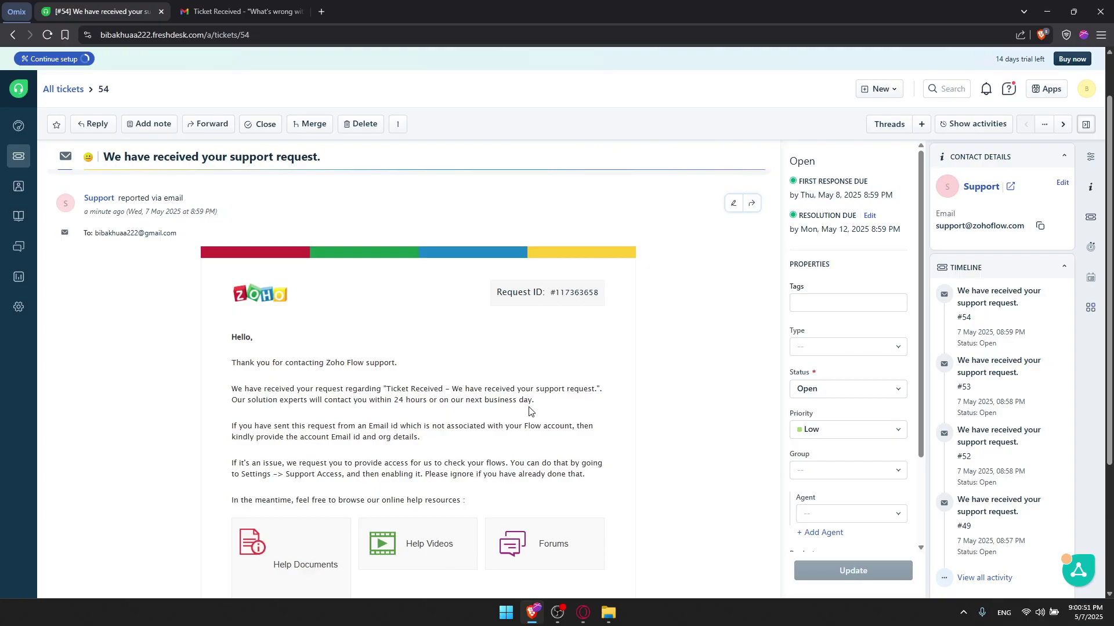
Assign the open ticket to the account owner as its agent
scroll(844, 459, "down", 2)
left_click(853, 402)
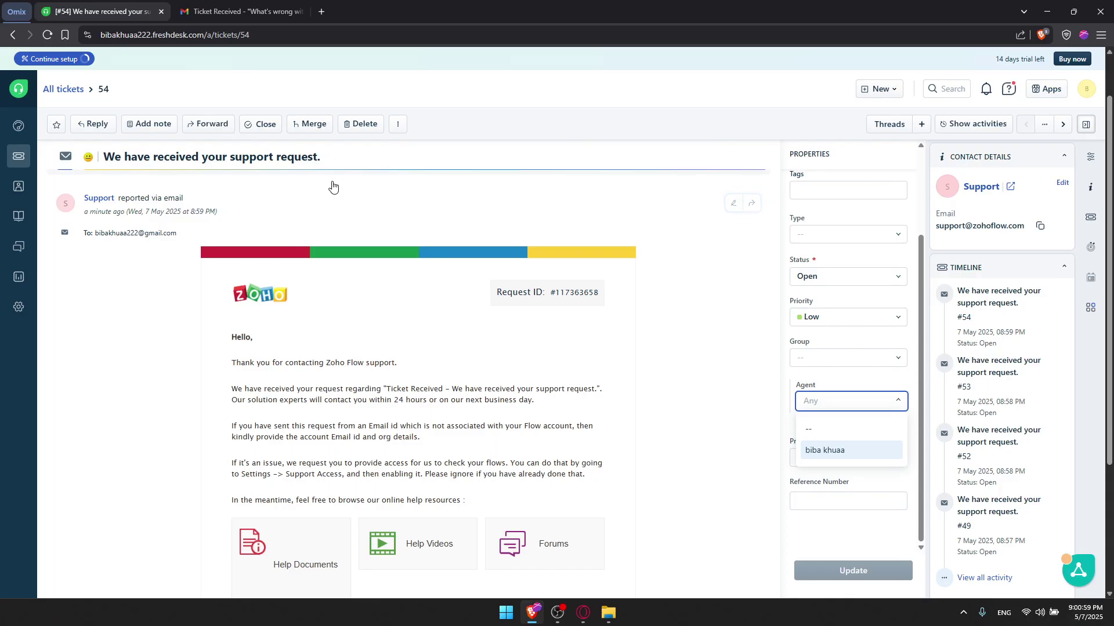
left_click(831, 452)
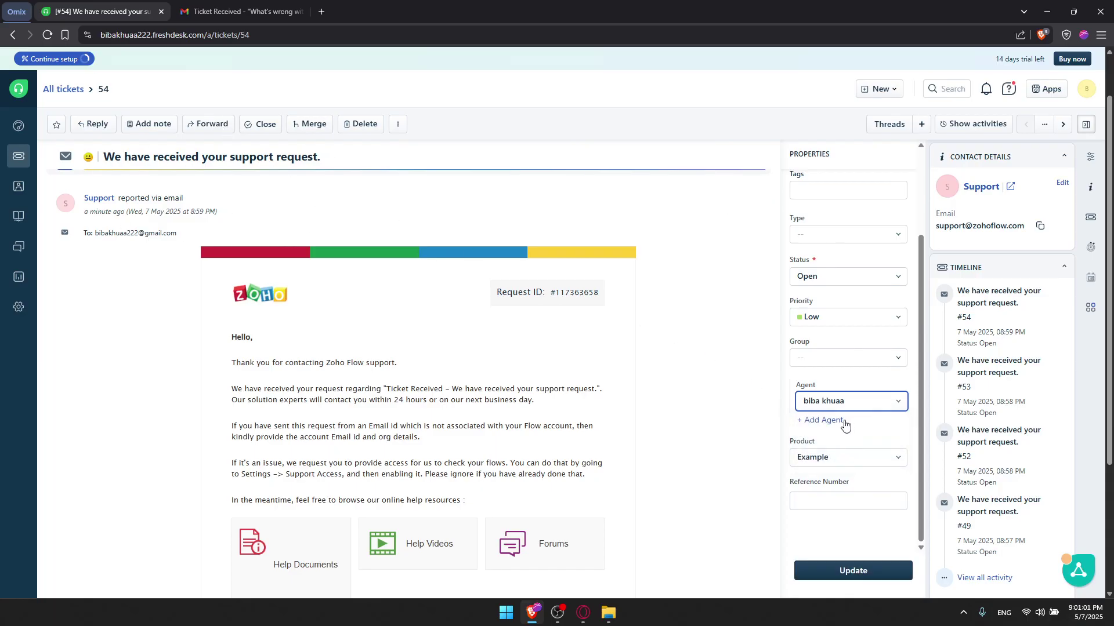
Open the form for inviting a new agent, view the selectable roles and cancel the invitation
left_click(833, 421)
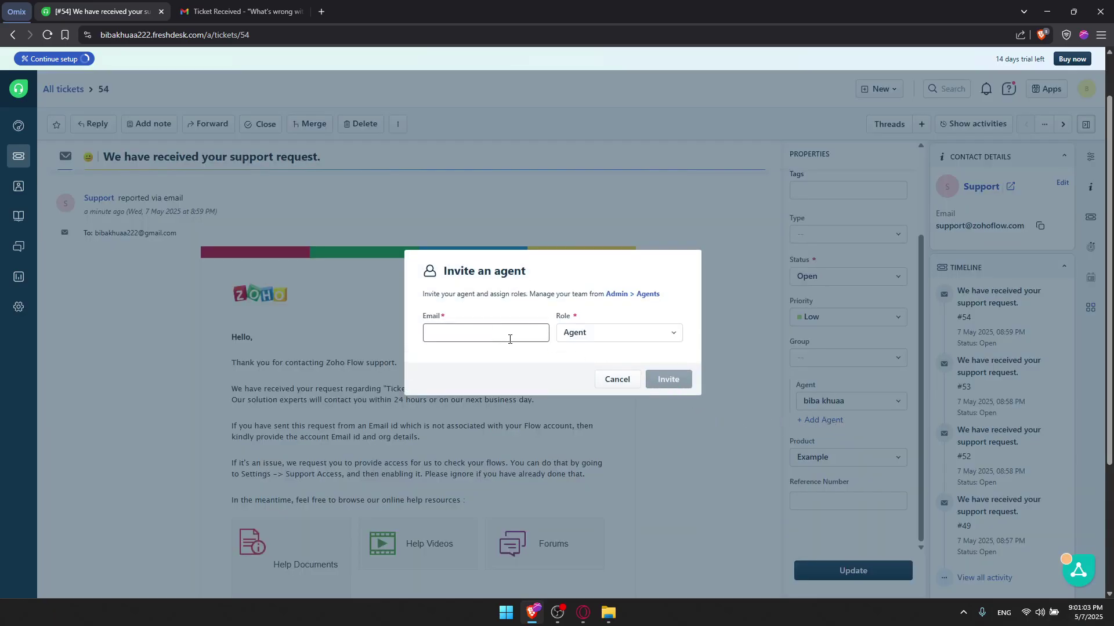
left_click(471, 328)
left_click(589, 333)
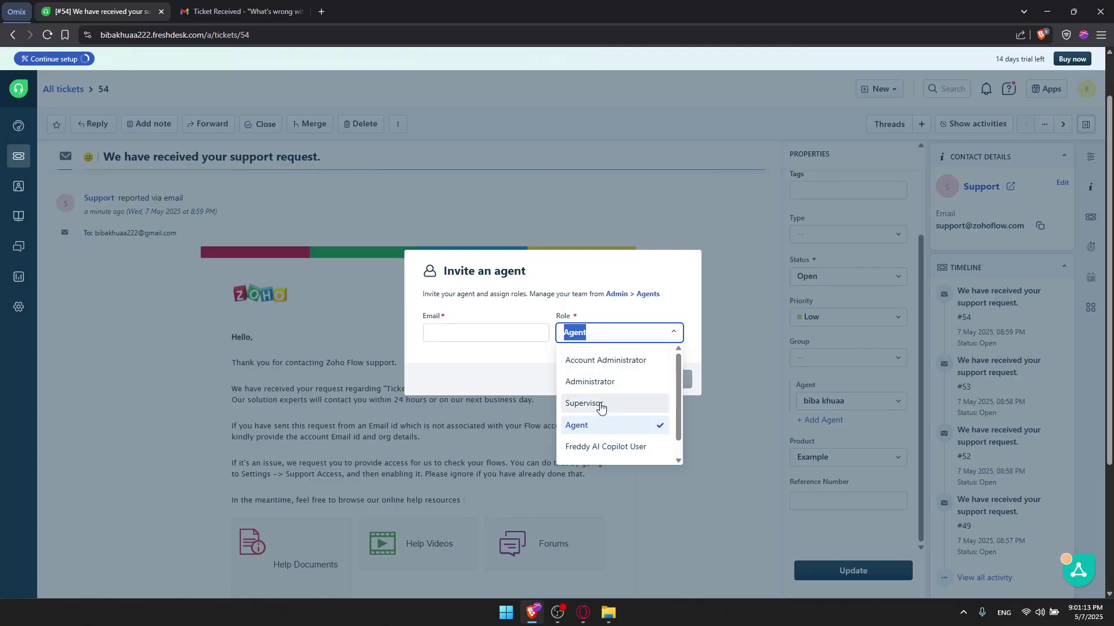
left_click(721, 258)
left_click(650, 334)
left_click(724, 310)
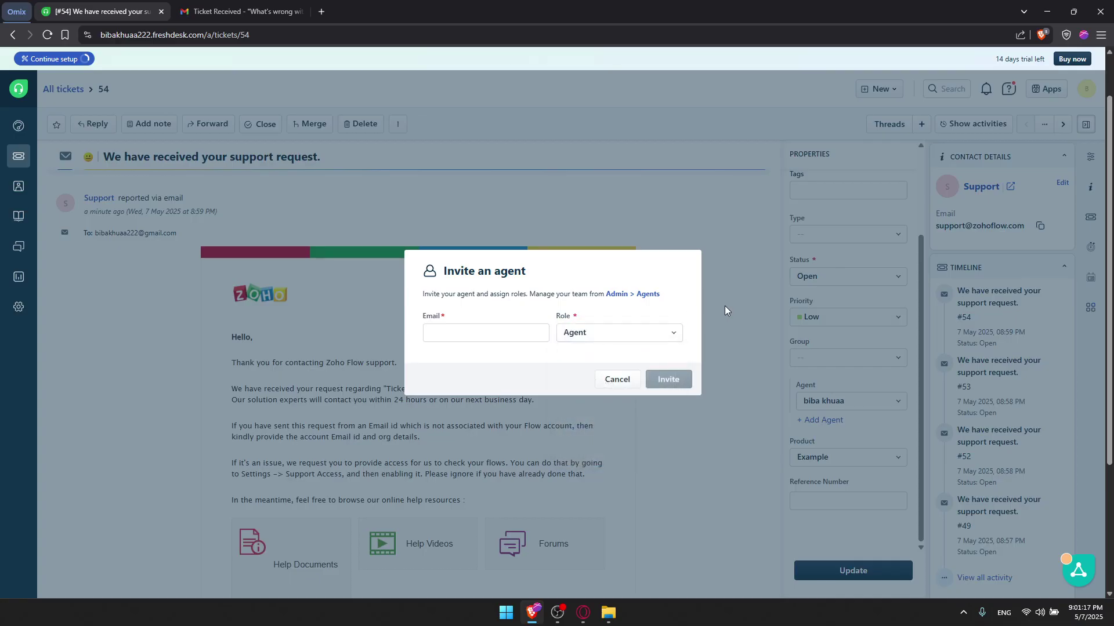
left_click(620, 380)
Look through the tags, type and status options in the ticket's properties
left_click(865, 304)
left_click(863, 281)
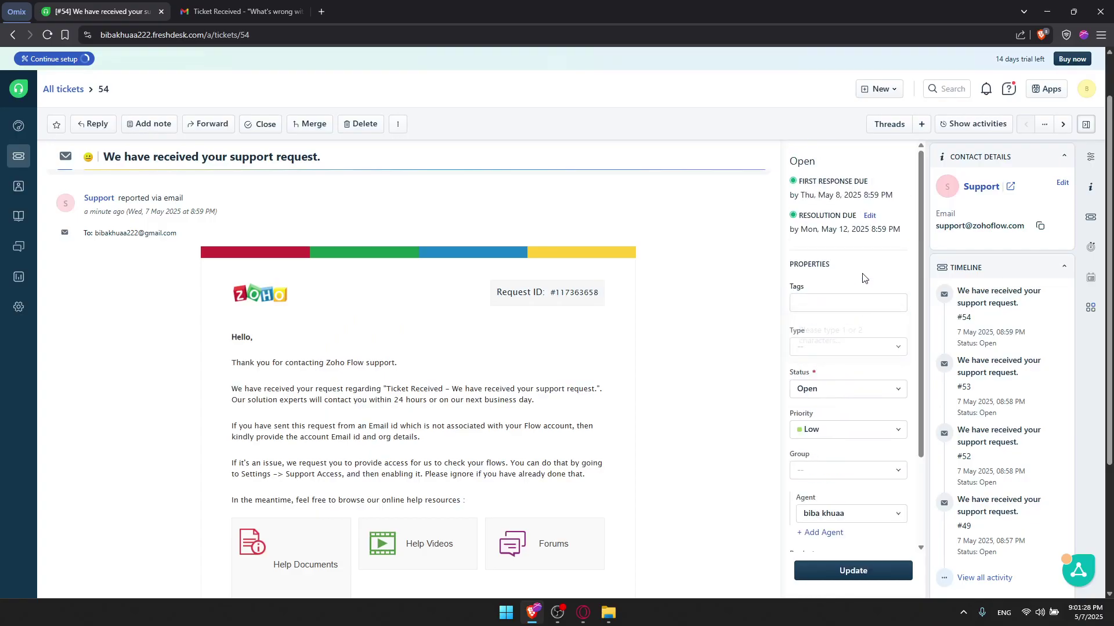
left_click(831, 348)
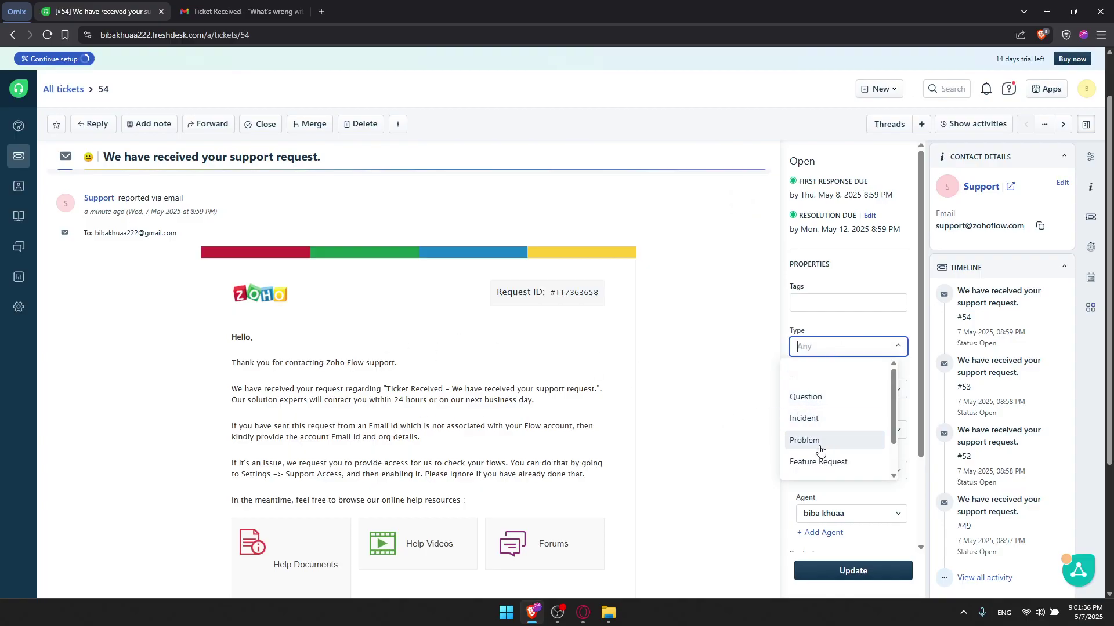
left_click(853, 374)
scroll(853, 325, "down", 2)
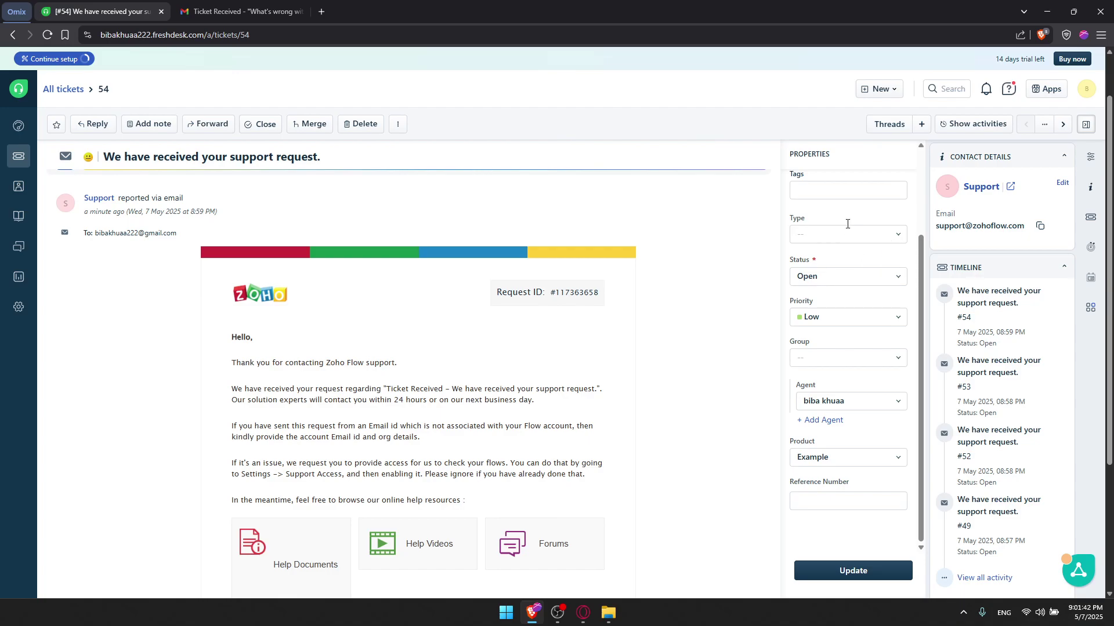
scroll(847, 224, "up", 2)
left_click(853, 333)
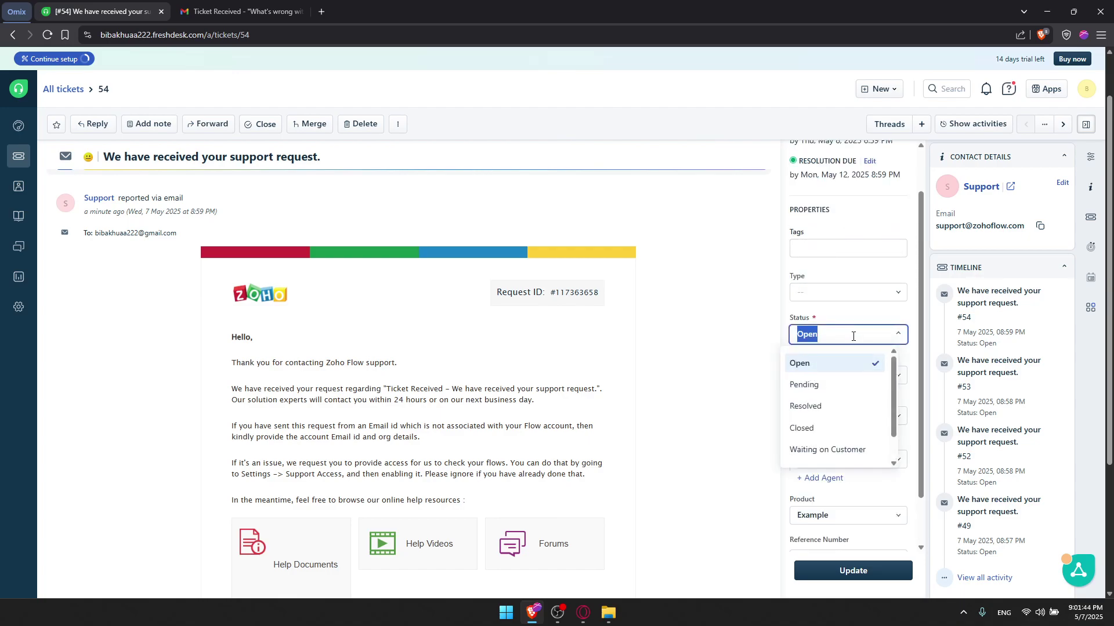
left_click(830, 271)
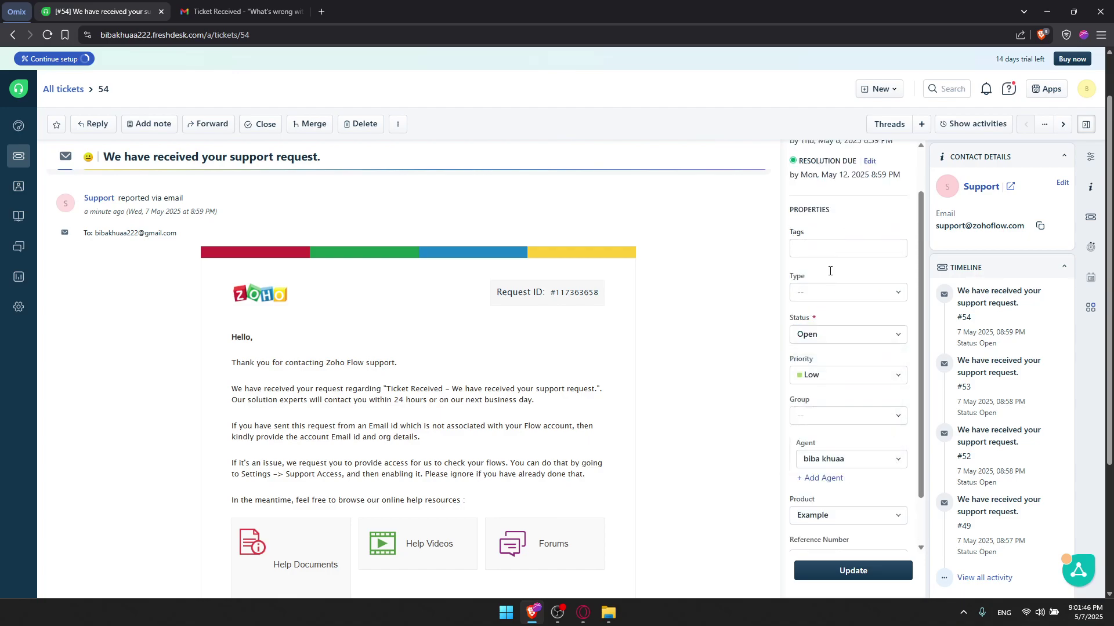
Try the Urgent priority on the ticket and switch it back to Low
left_click(827, 376)
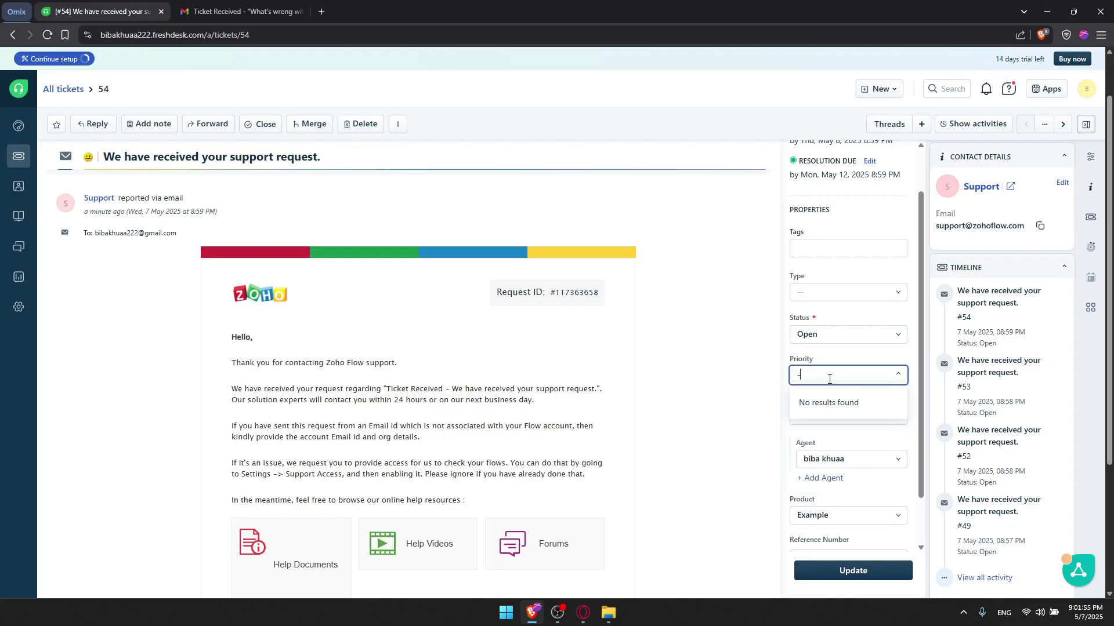
key("BackSpace")
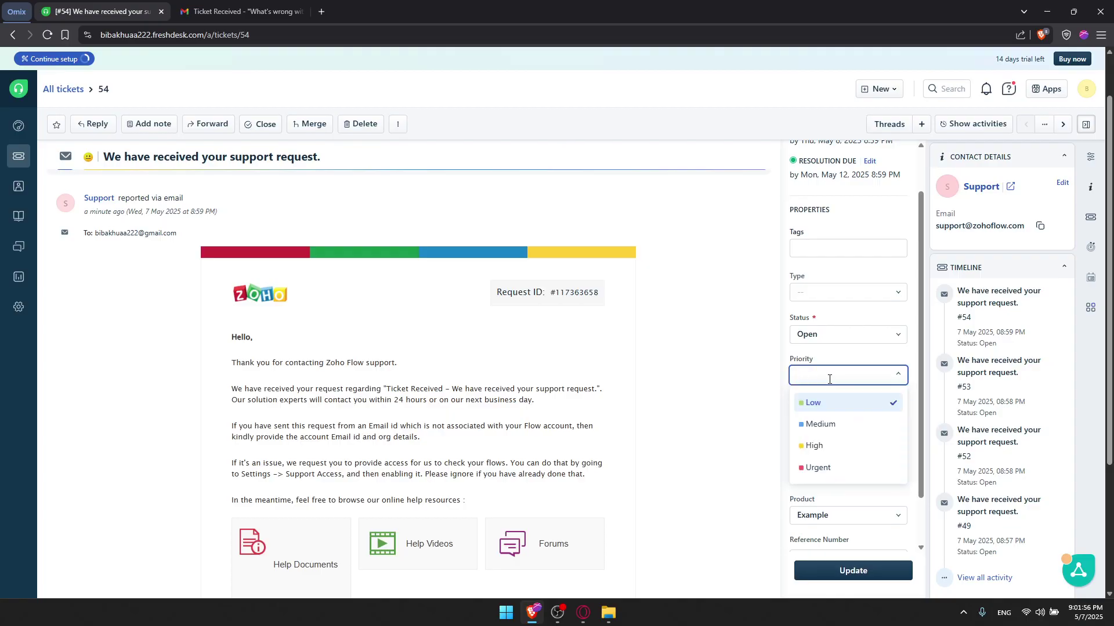
left_click(829, 357)
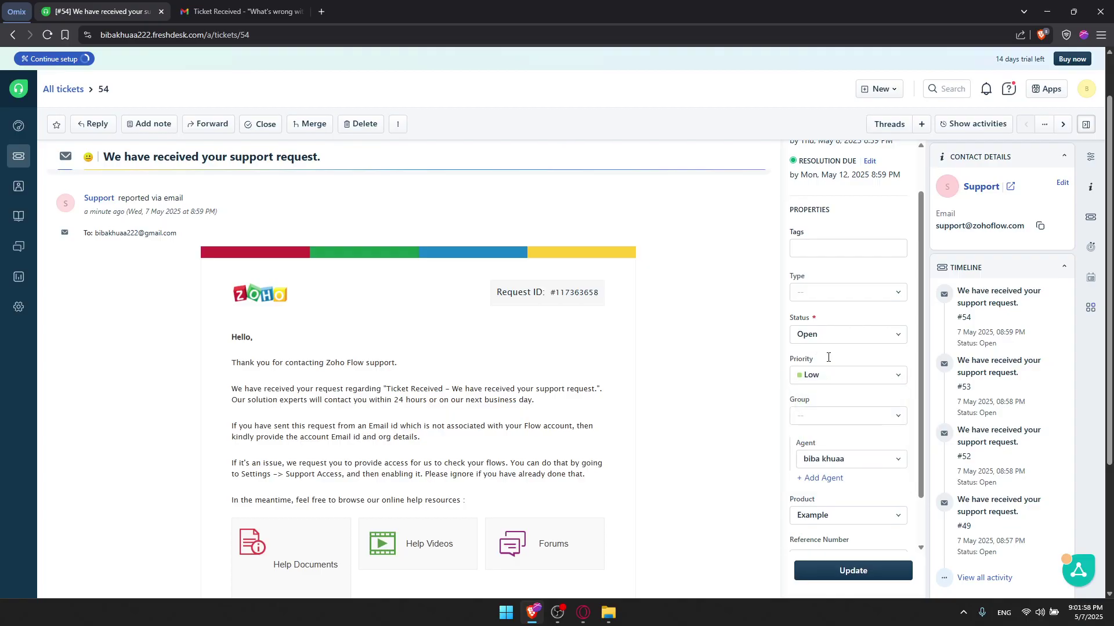
left_click(828, 373)
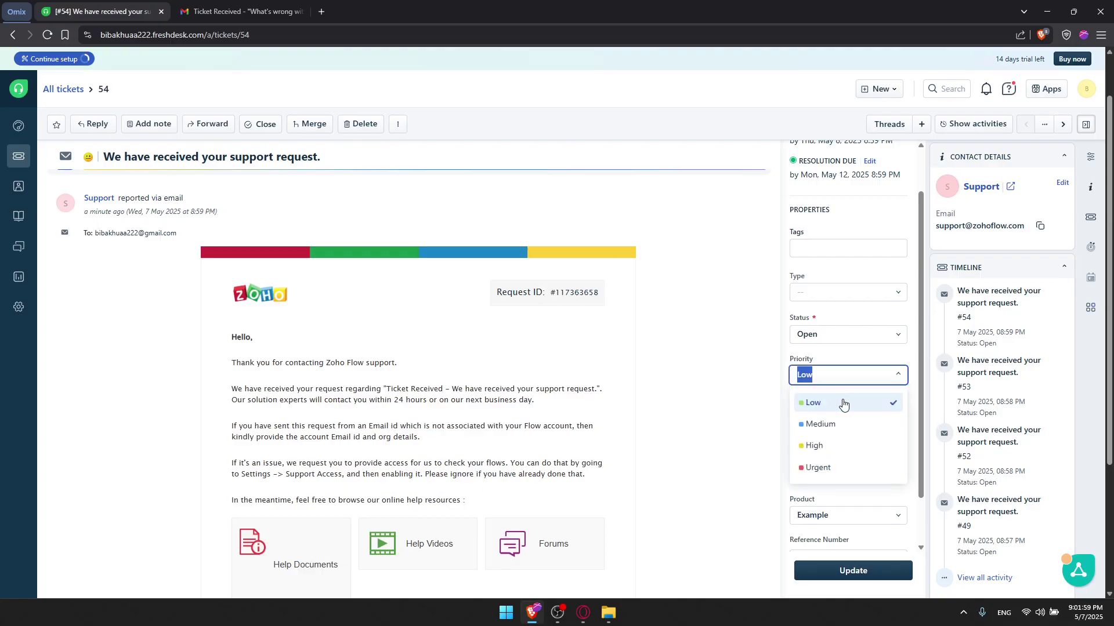
left_click(837, 468)
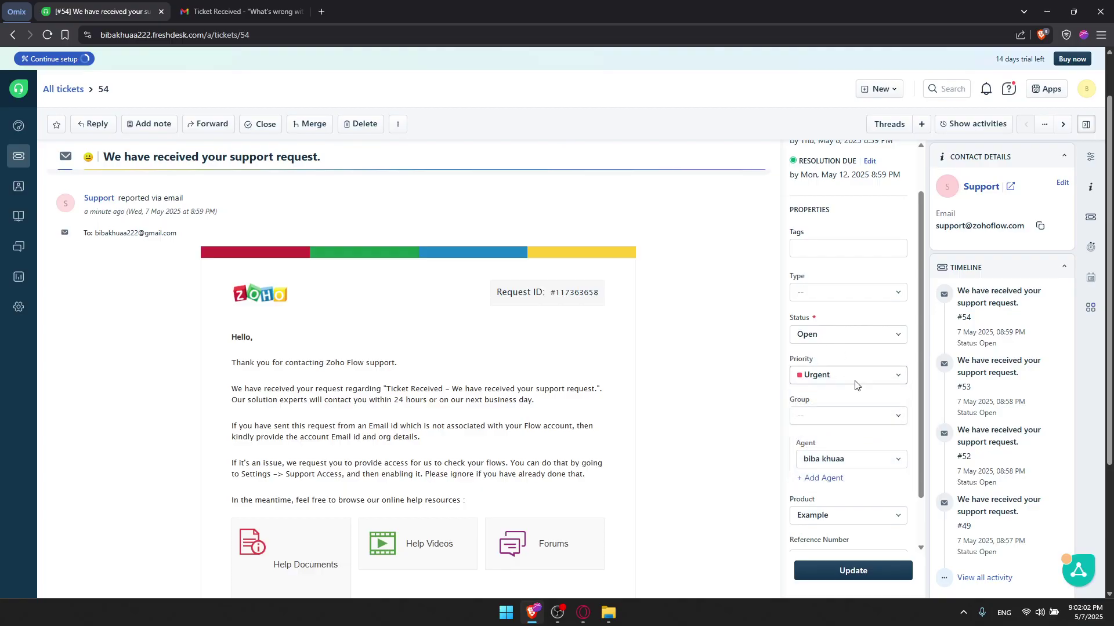
left_click(852, 377)
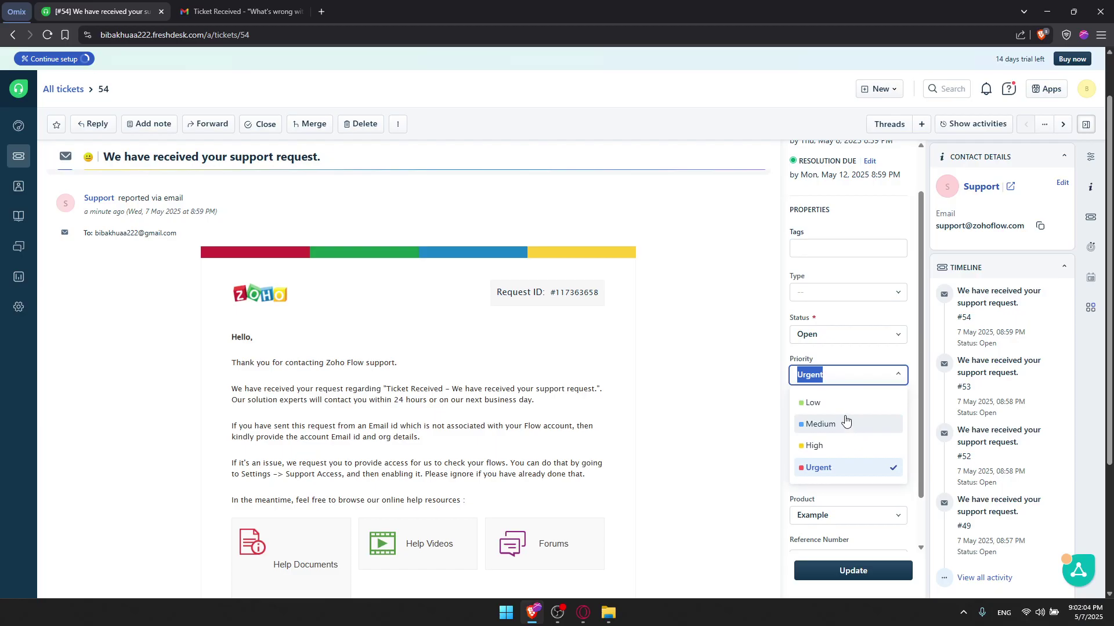
left_click(842, 403)
left_click(841, 374)
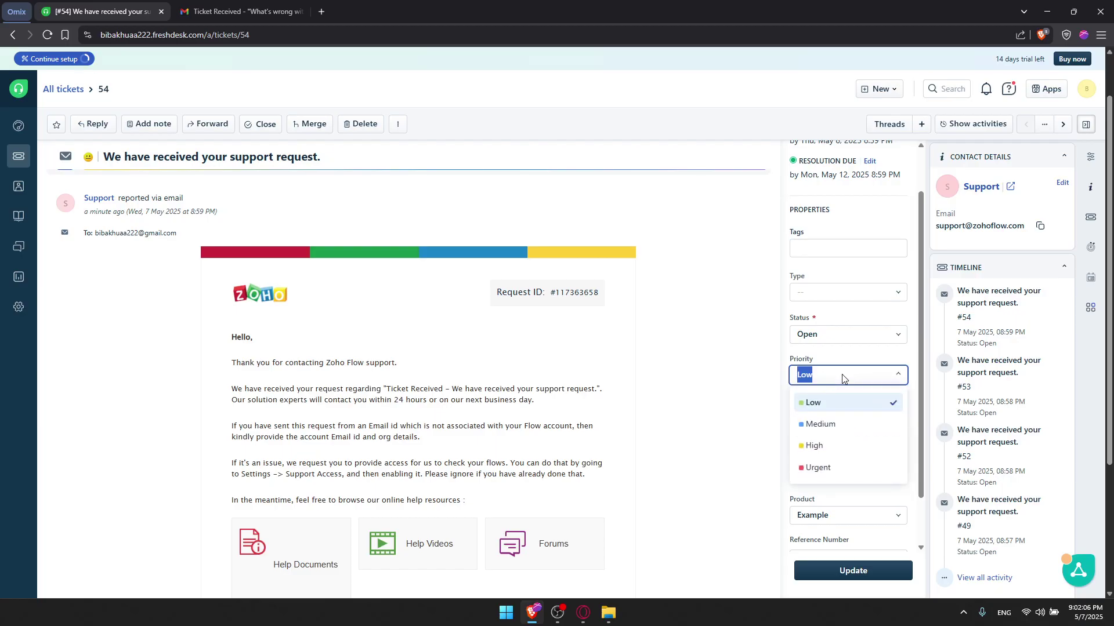
left_click(838, 405)
Set the ticket's priority to High and save the updated ticket properties
left_click(847, 378)
left_click(845, 448)
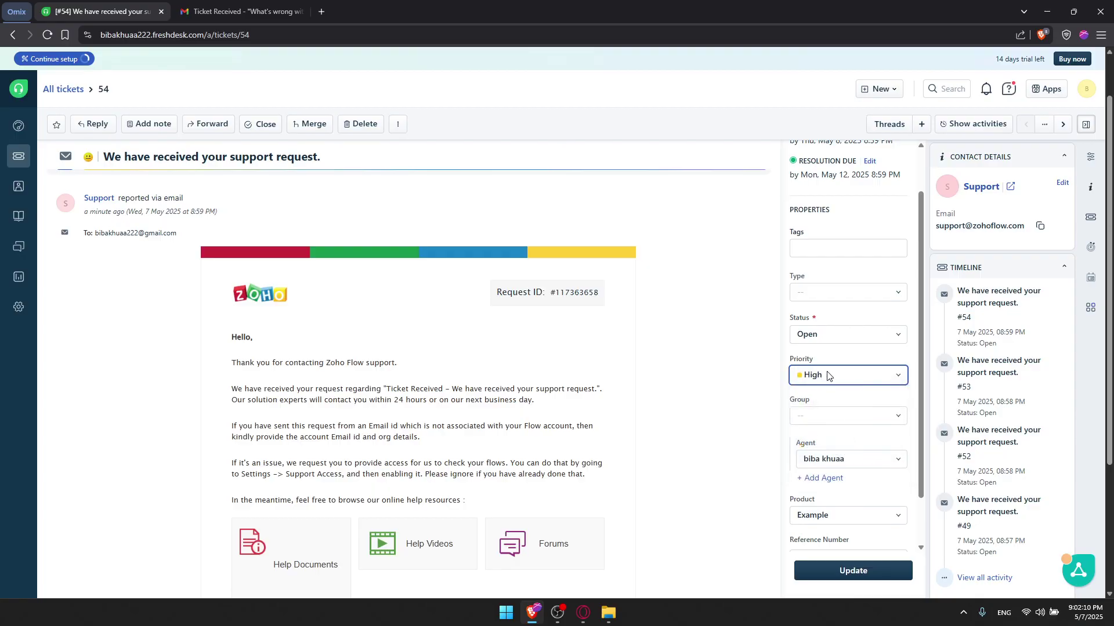
left_click(823, 416)
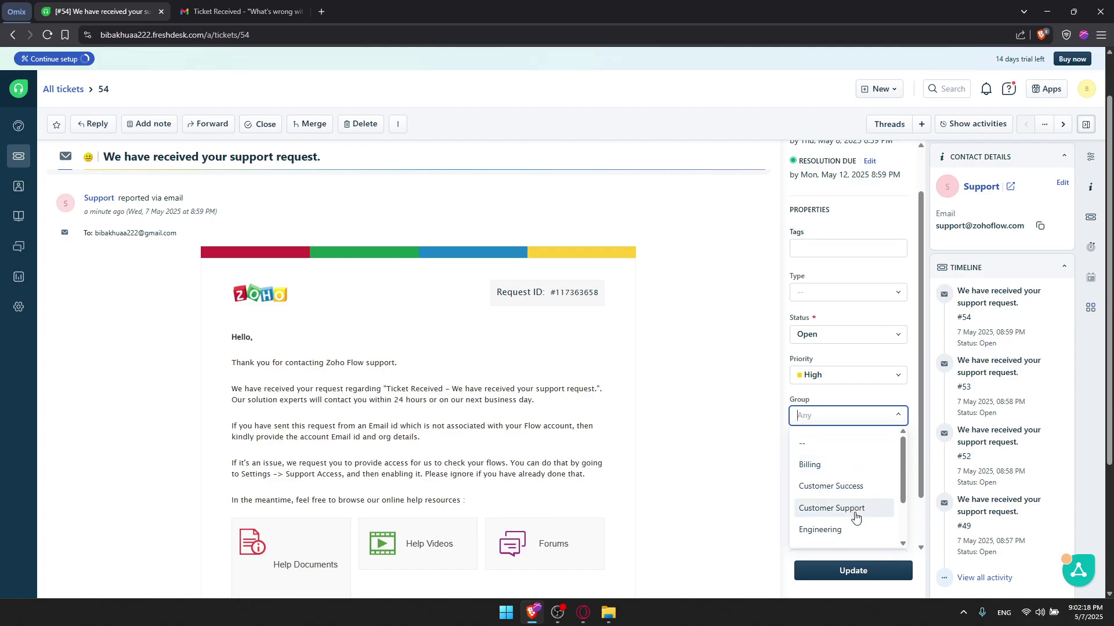
left_click(840, 399)
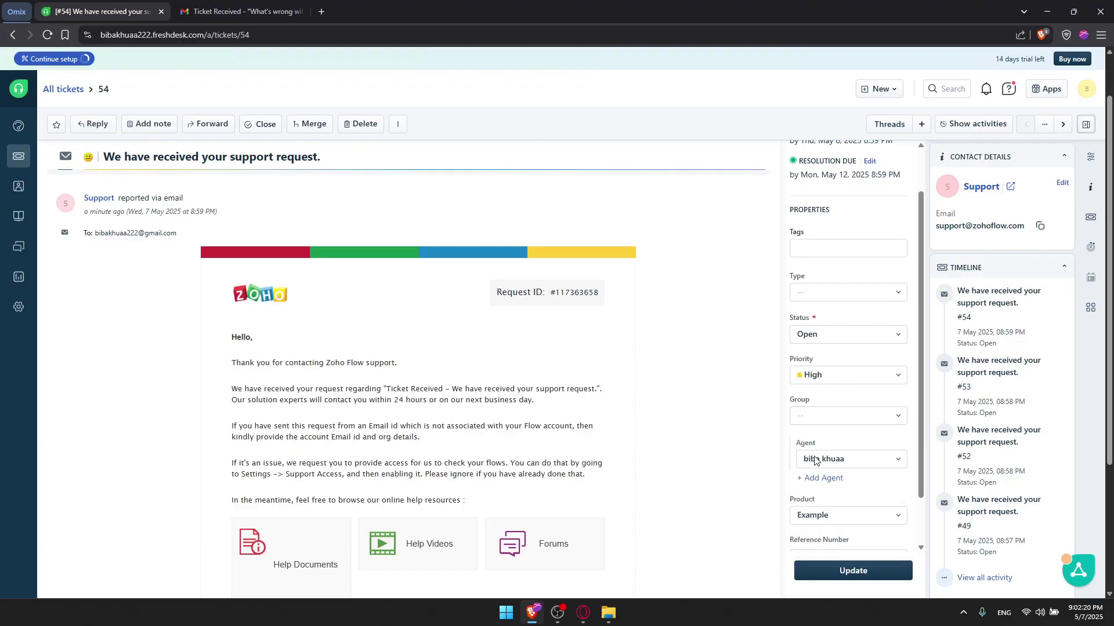
scroll(816, 444, "down", 1)
left_click(841, 570)
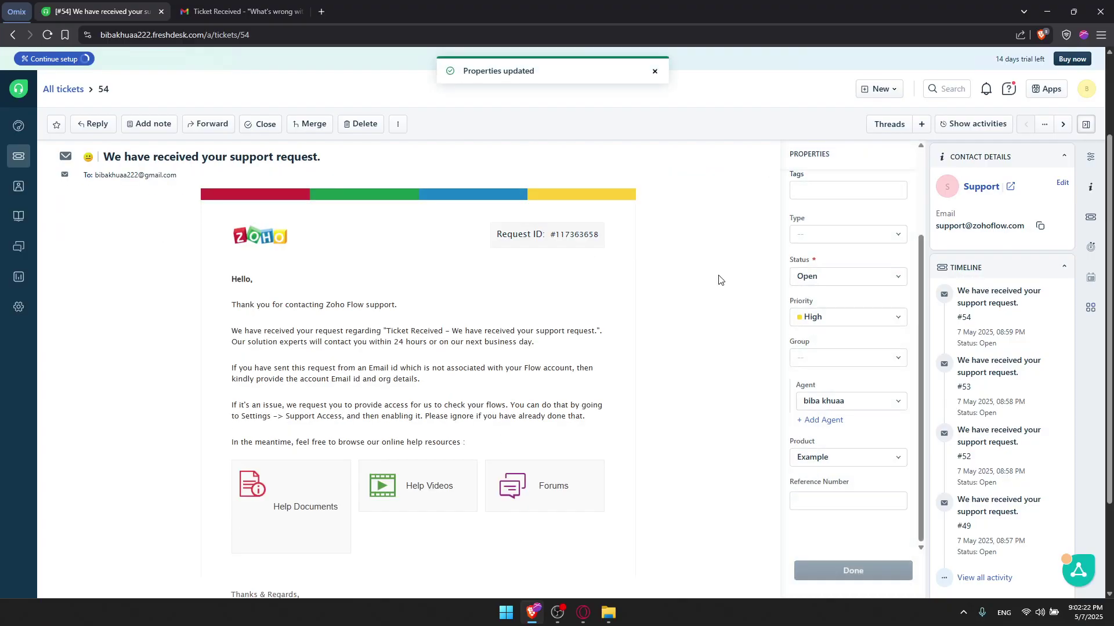
Return to the All tickets list, then open ticket #65, "Delivery Status Notification (Failure)", and start a reply
left_click(25, 160)
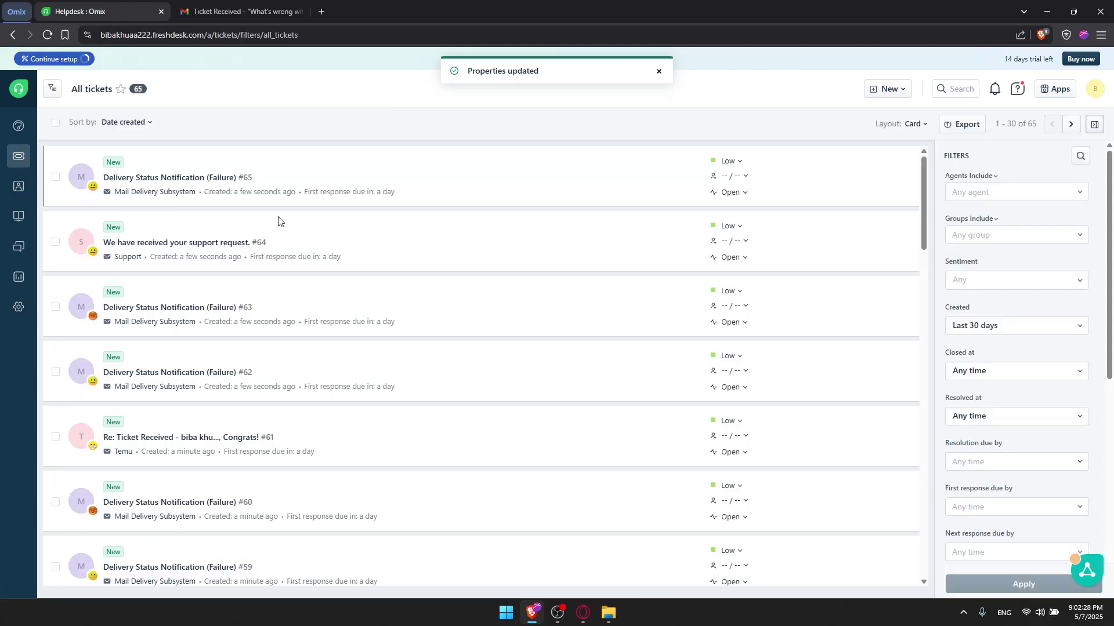
left_click(146, 178)
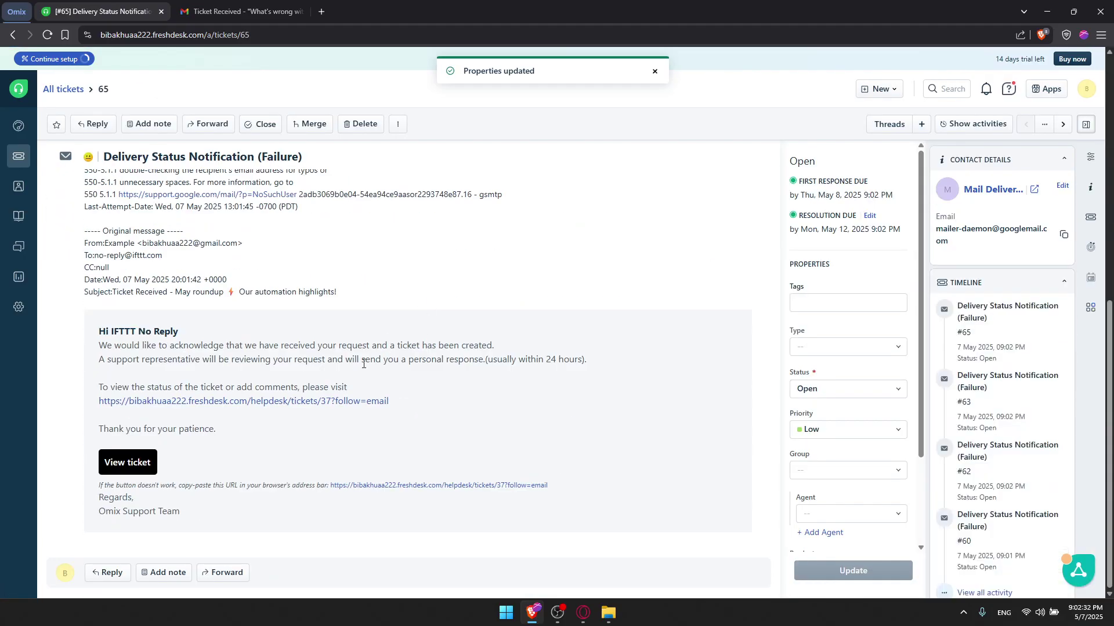
left_click(112, 573)
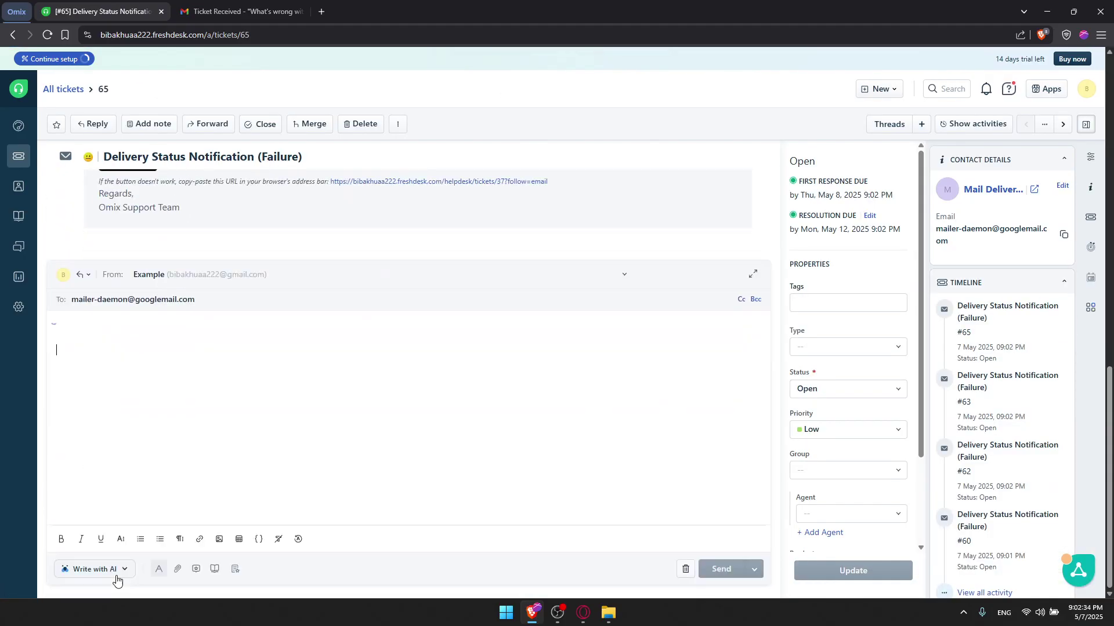
scroll(209, 372, "up", 10)
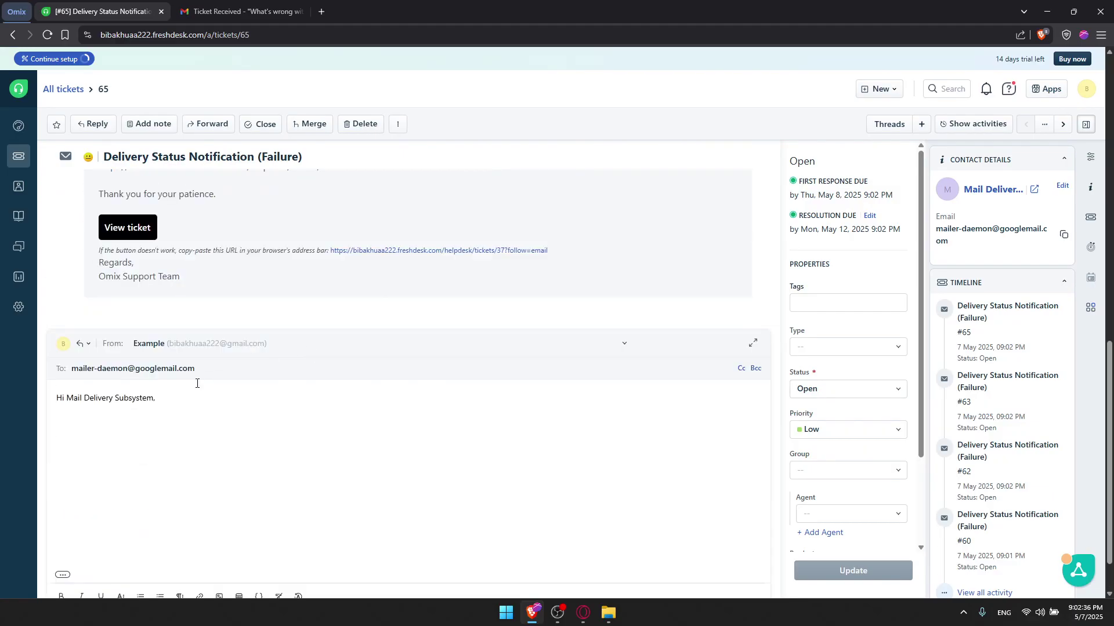
scroll(275, 430, "up", 3)
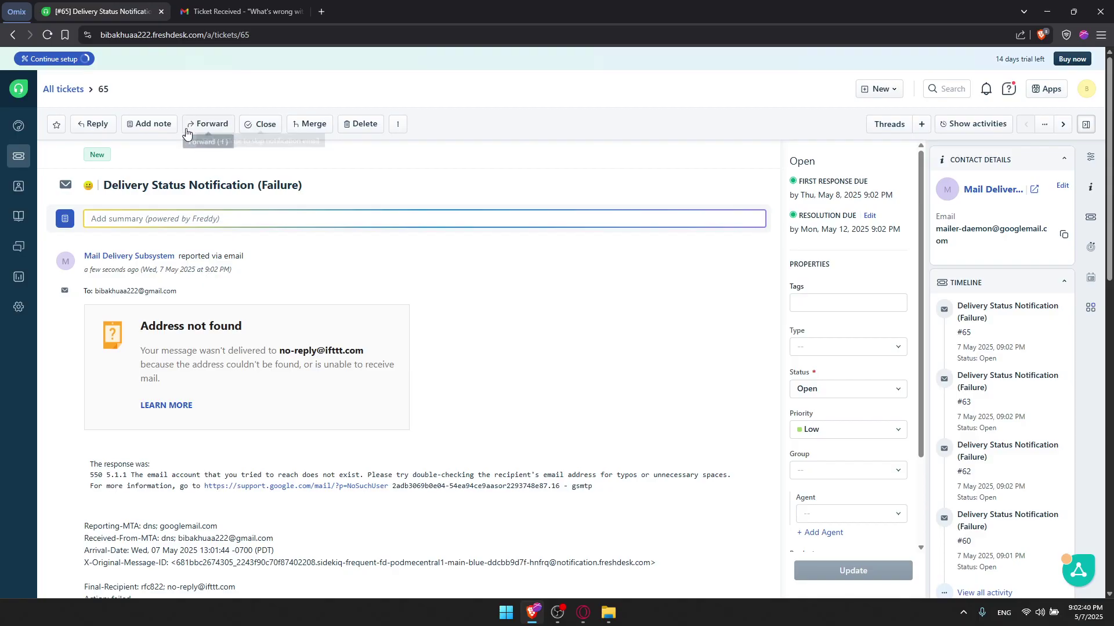
Add a private note to the ticket reading "checked the database and email is missing"
left_click(150, 124)
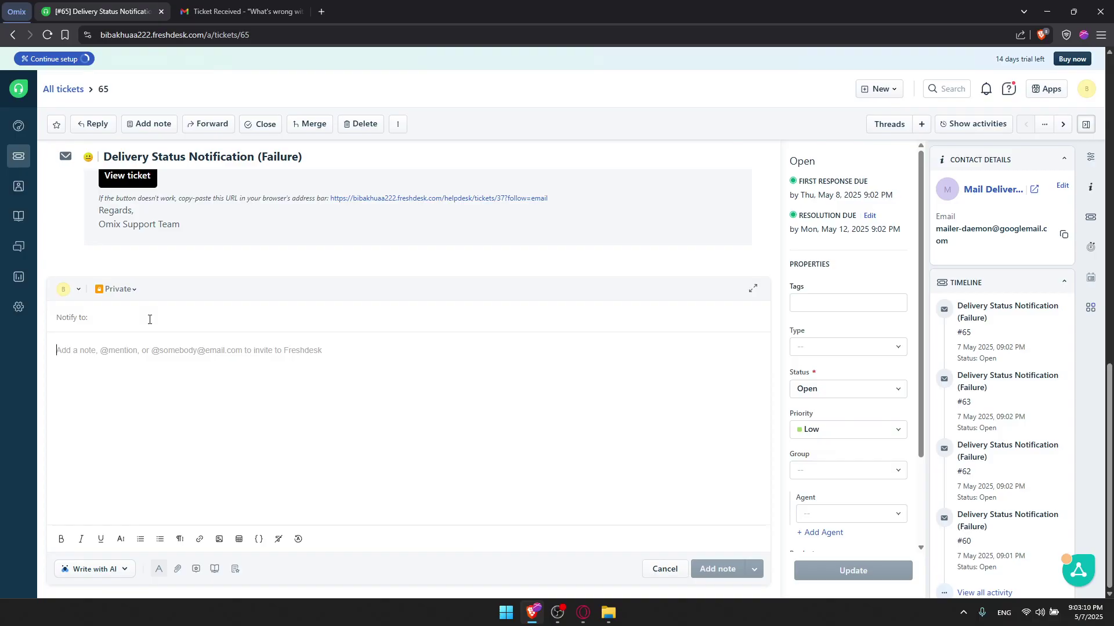
type("checked")
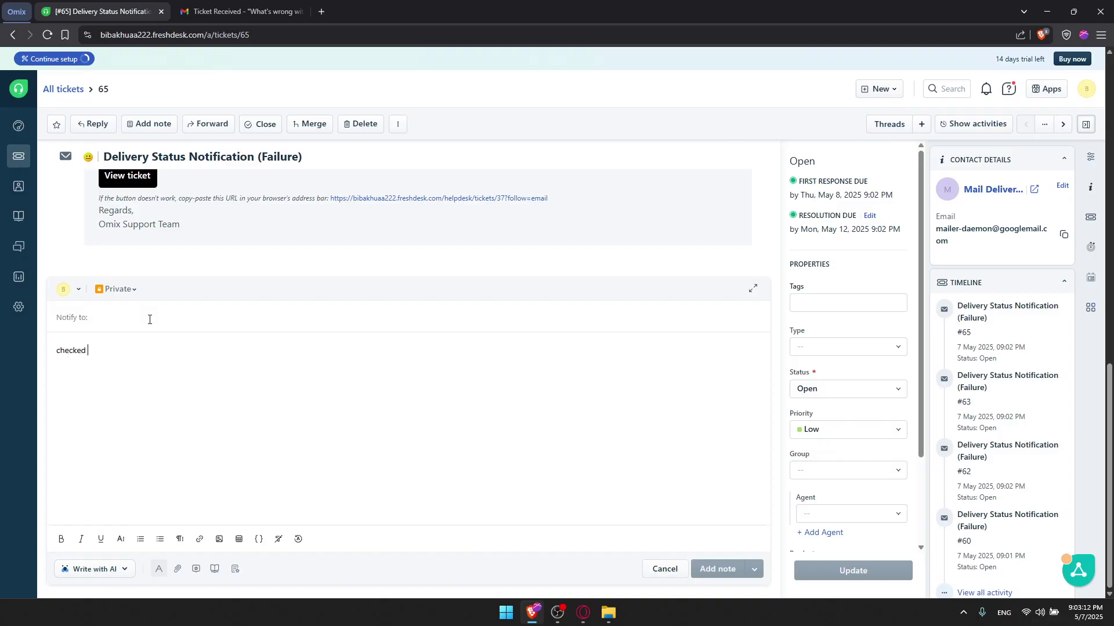
type(" the data")
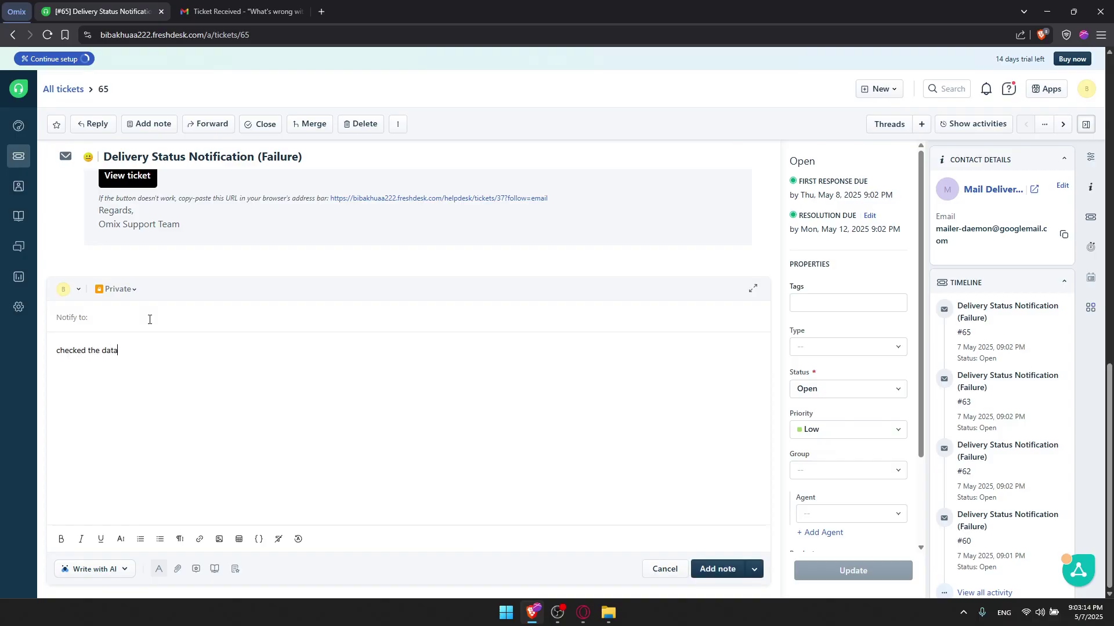
type("base and email is missing")
left_click(717, 569)
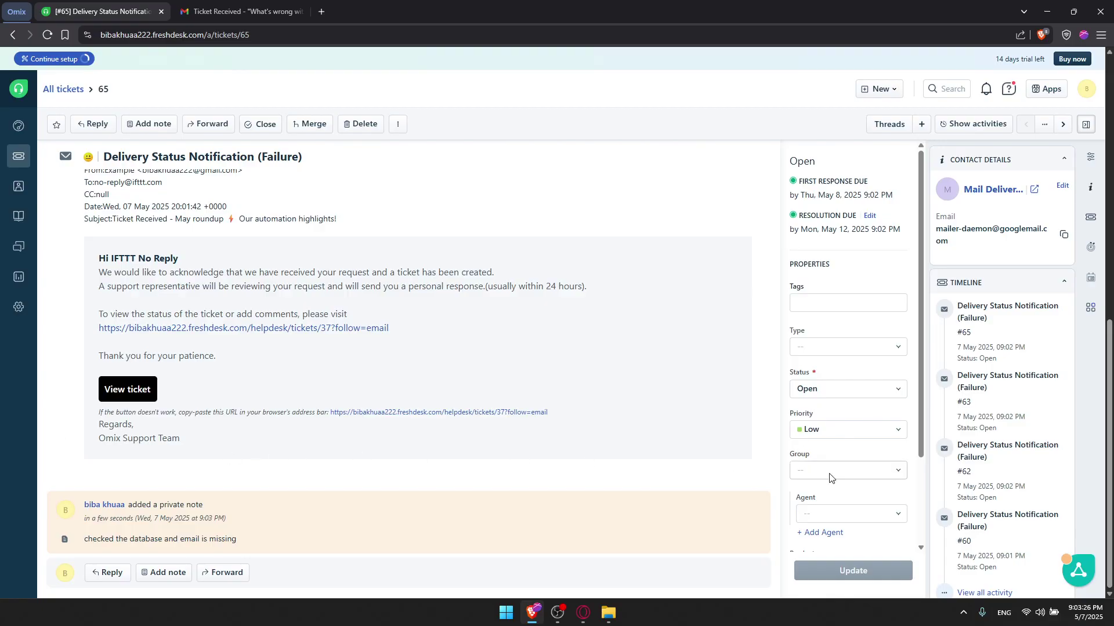
scroll(835, 476, "down", 2)
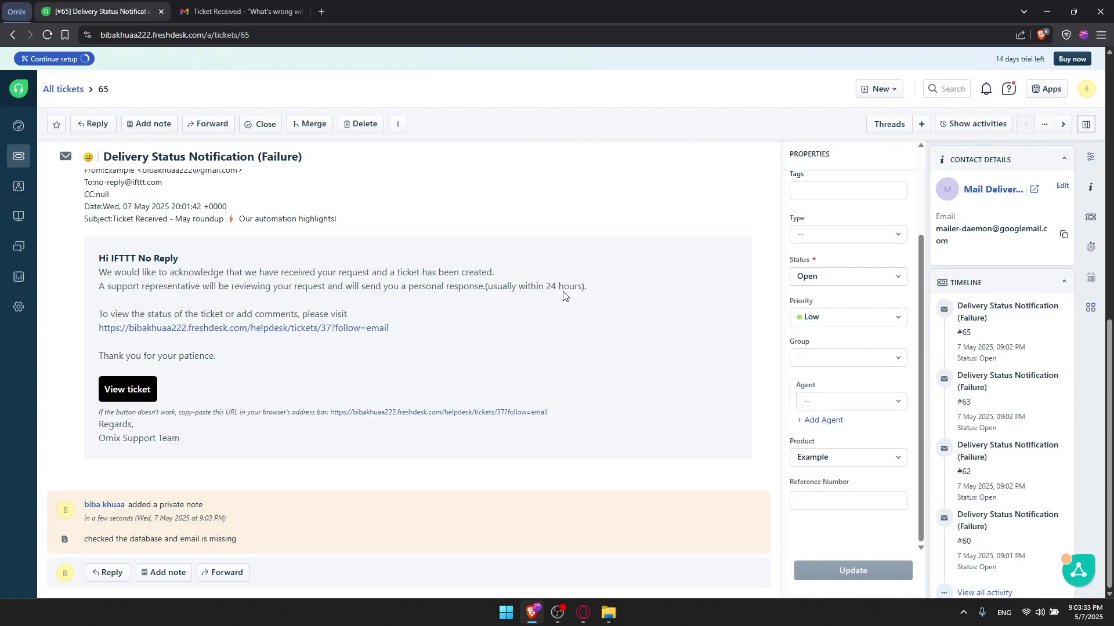
Go to the Quick start guide, open the team invitation form and expand it to five agent rows
scroll(400, 261, "up", 3)
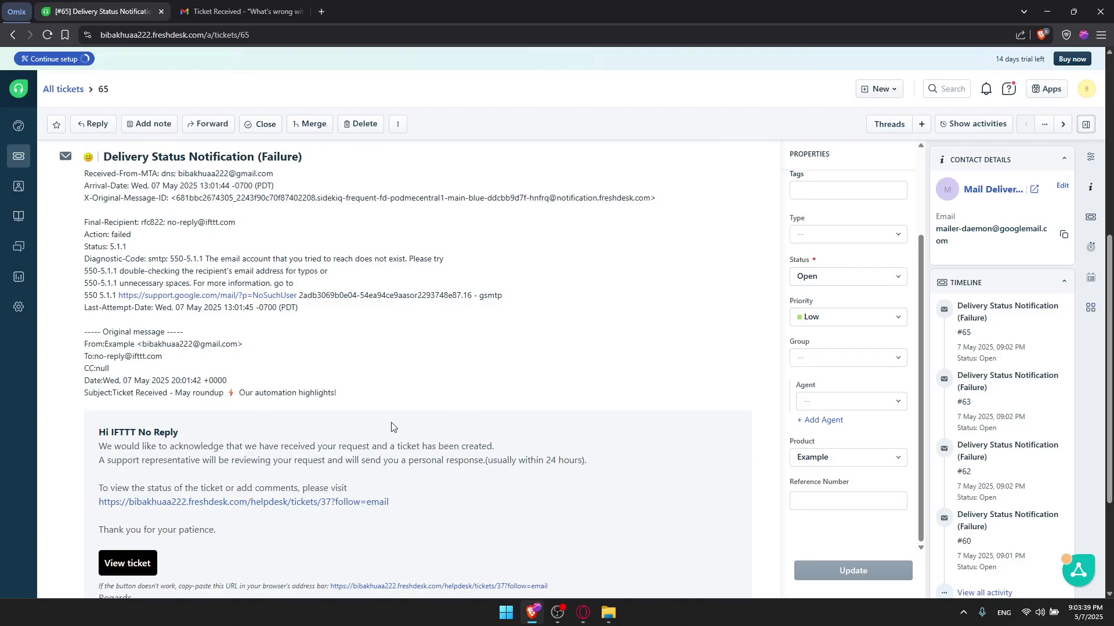
left_click(19, 125)
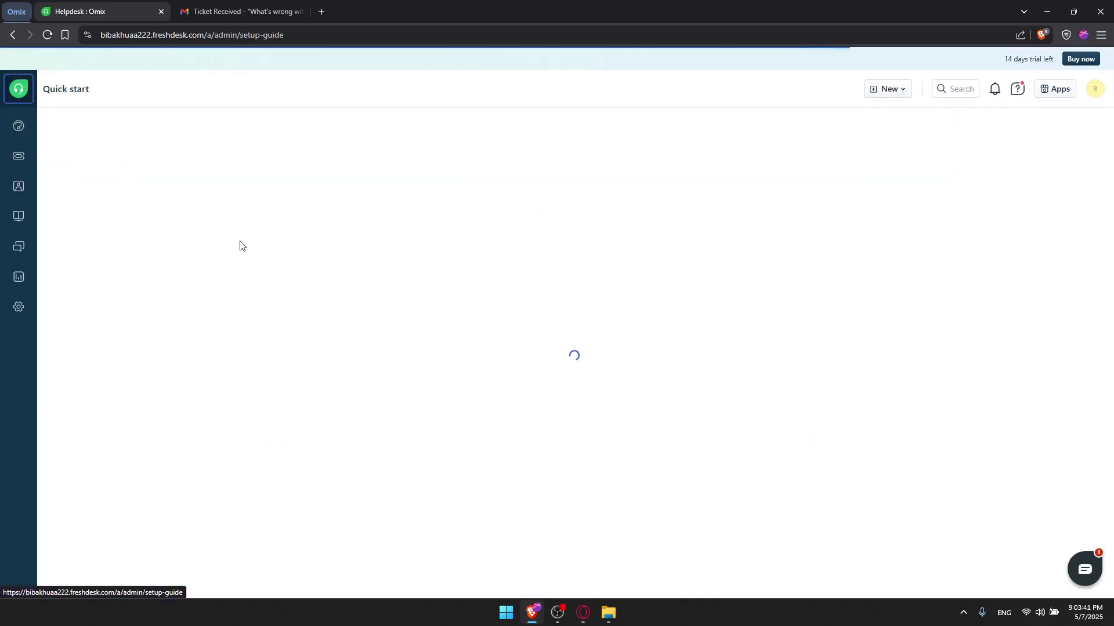
left_click(752, 454)
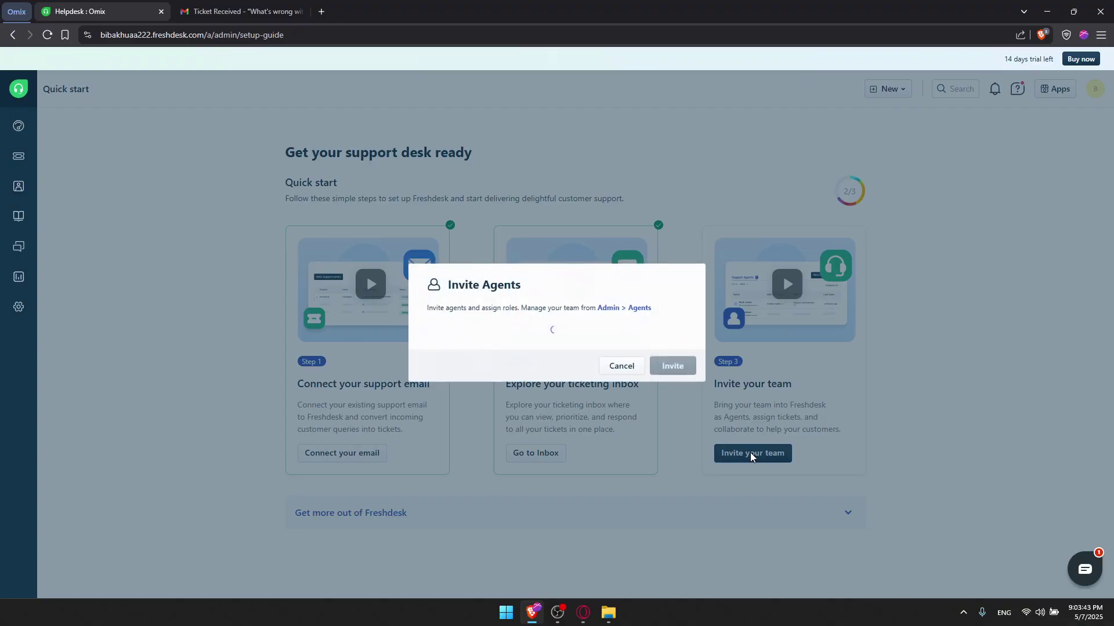
left_click(519, 317)
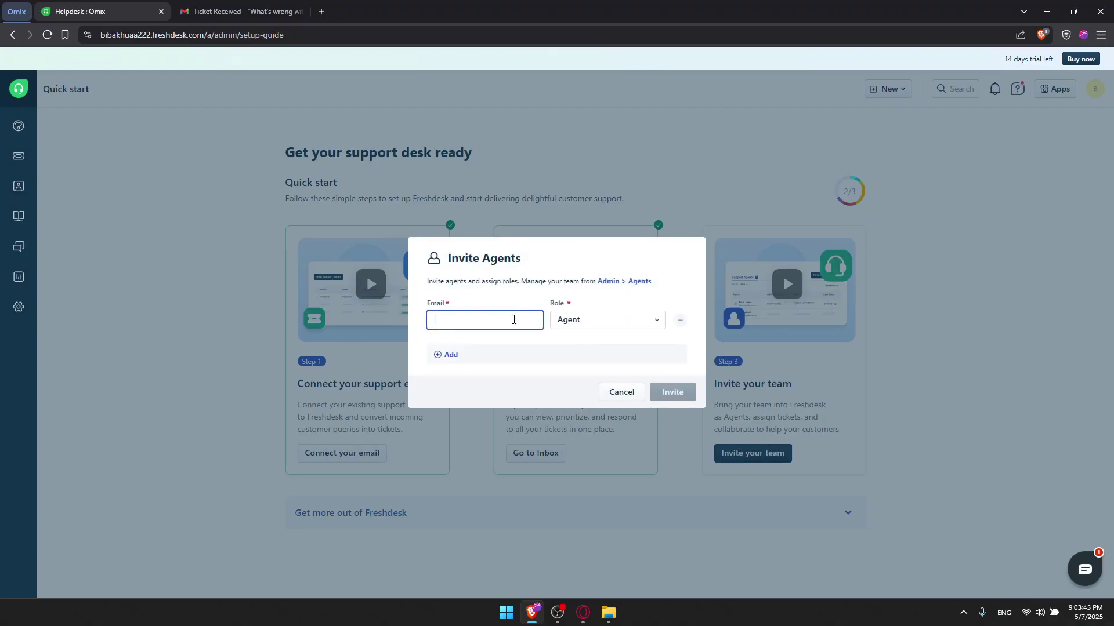
left_click(452, 355)
left_click(452, 374)
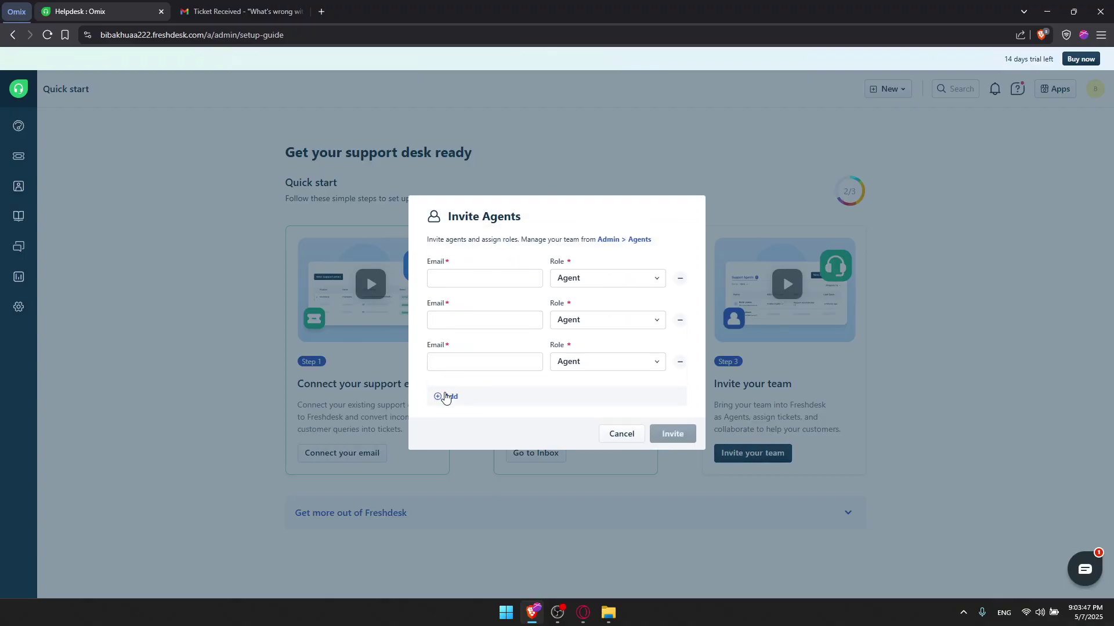
left_click(449, 393)
left_click(449, 413)
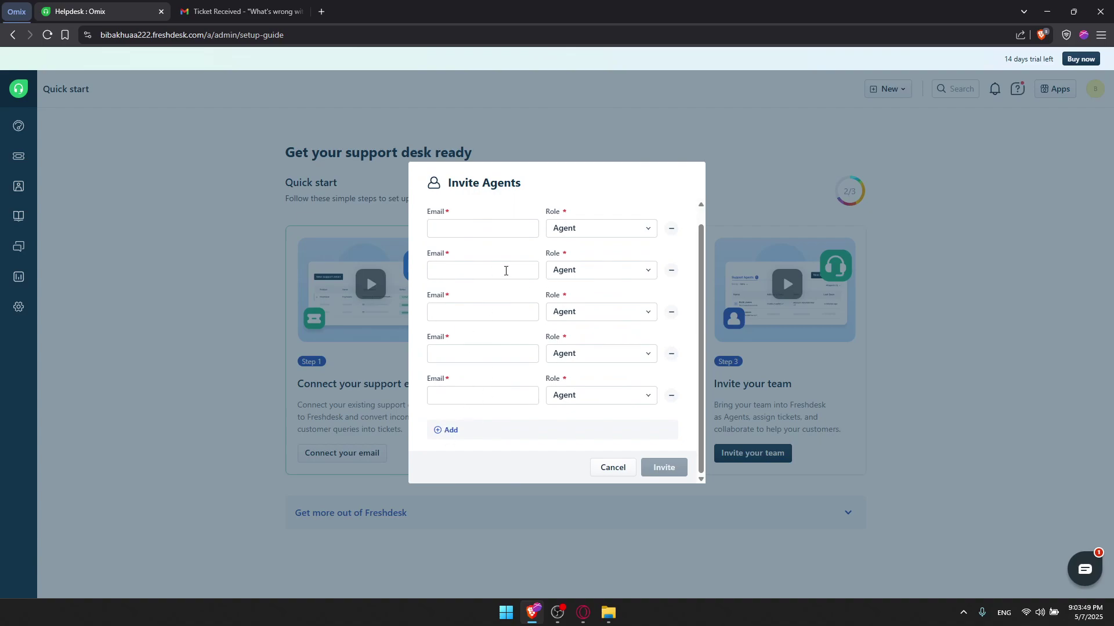
Look through the role options available for the invited agents, then cancel the invitation
left_click(592, 235)
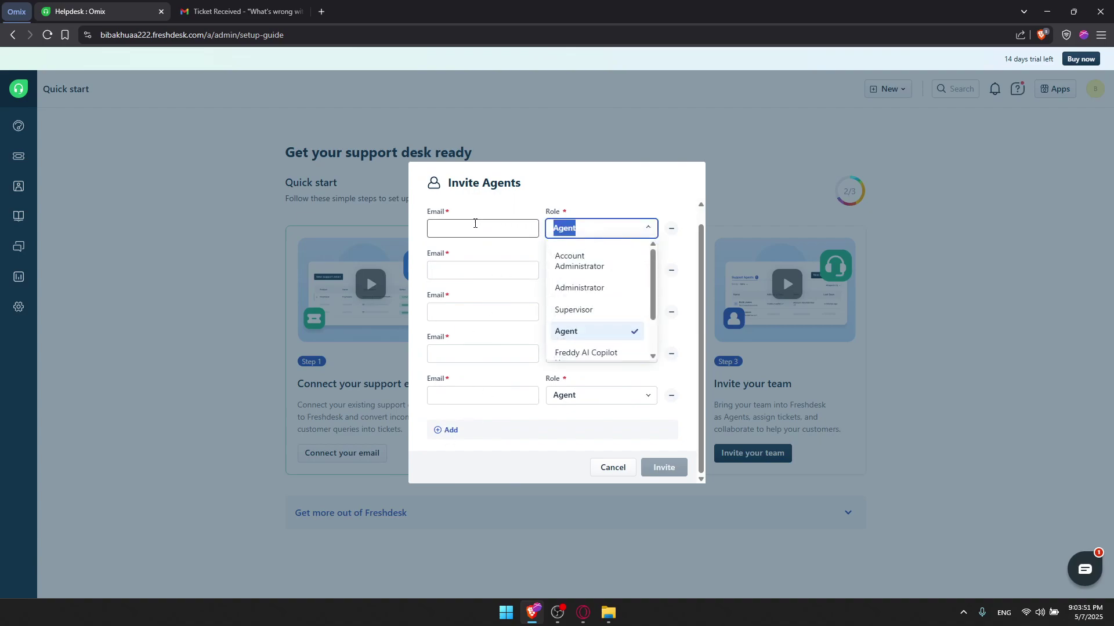
left_click(475, 226)
left_click(600, 229)
left_click(589, 269)
left_click(586, 273)
left_click(586, 321)
left_click(586, 322)
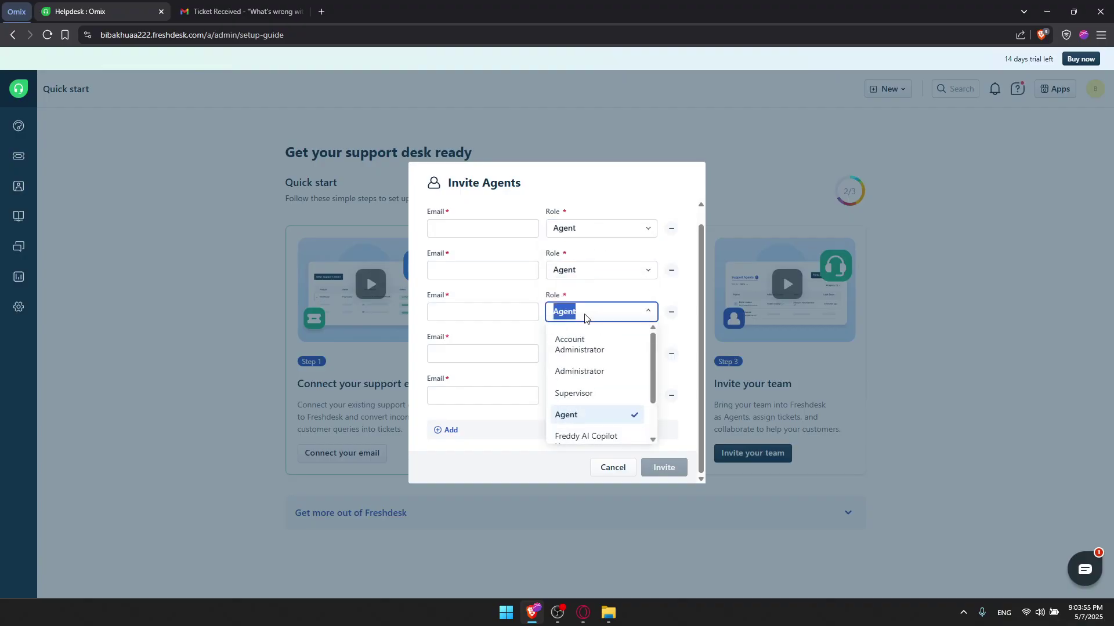
left_click(615, 467)
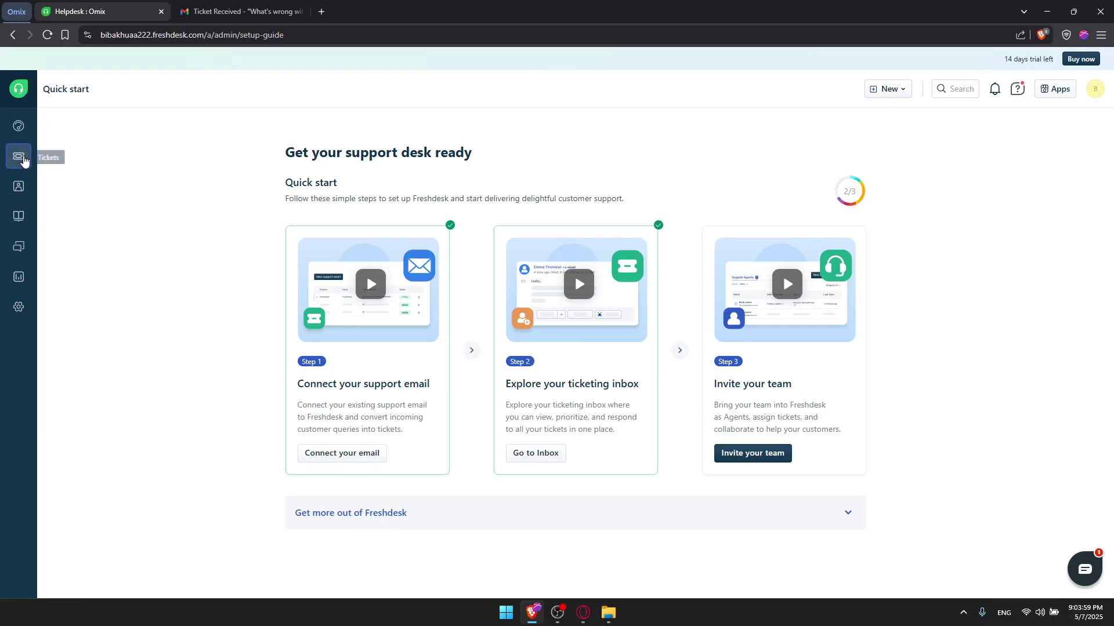
Return to the All tickets list and choose the existing support agent in the Agents filter
left_click(19, 156)
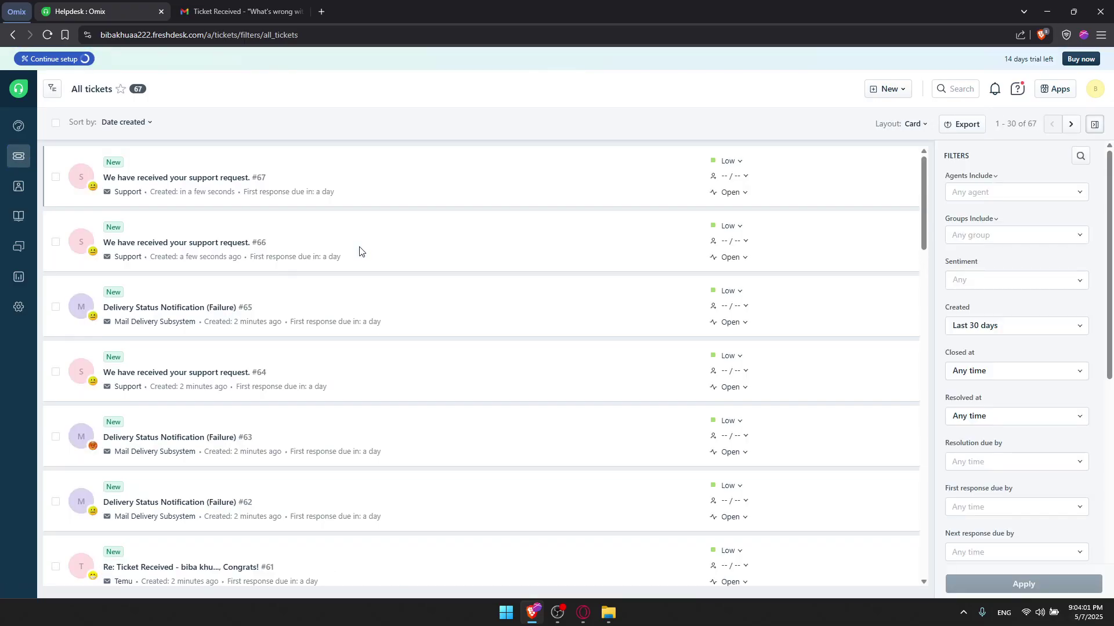
scroll(346, 249, "down", 15)
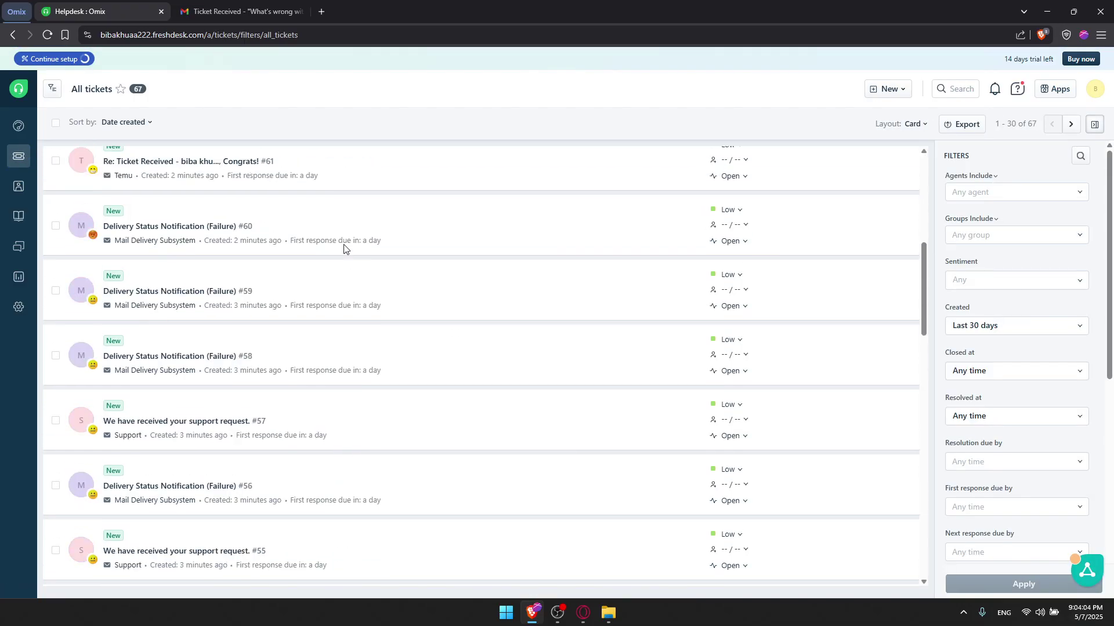
scroll(349, 249, "up", 15)
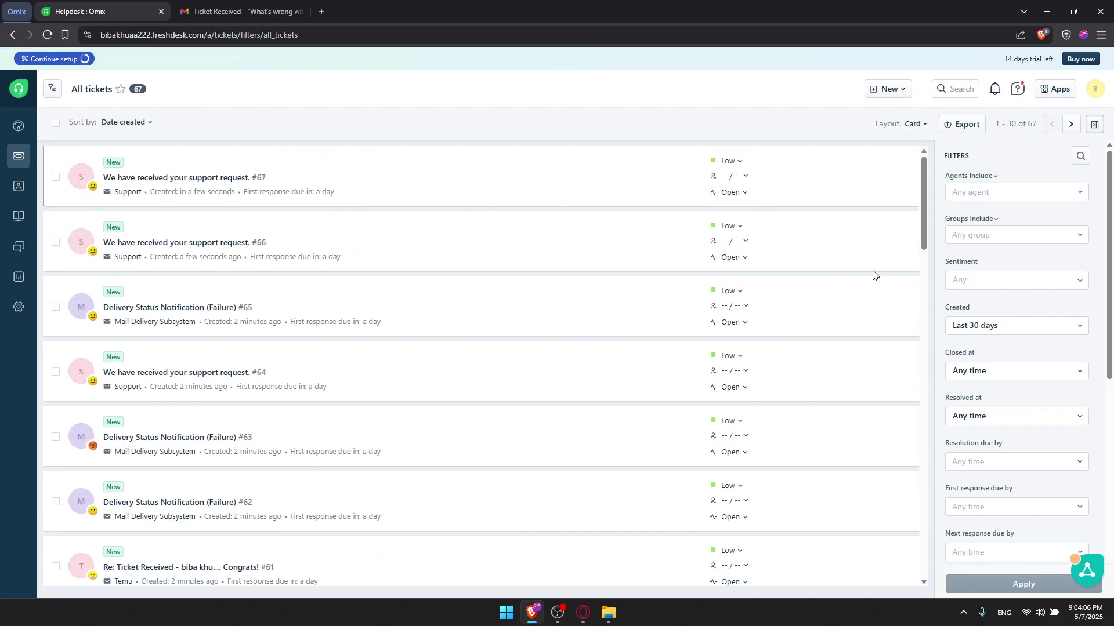
left_click(1008, 193)
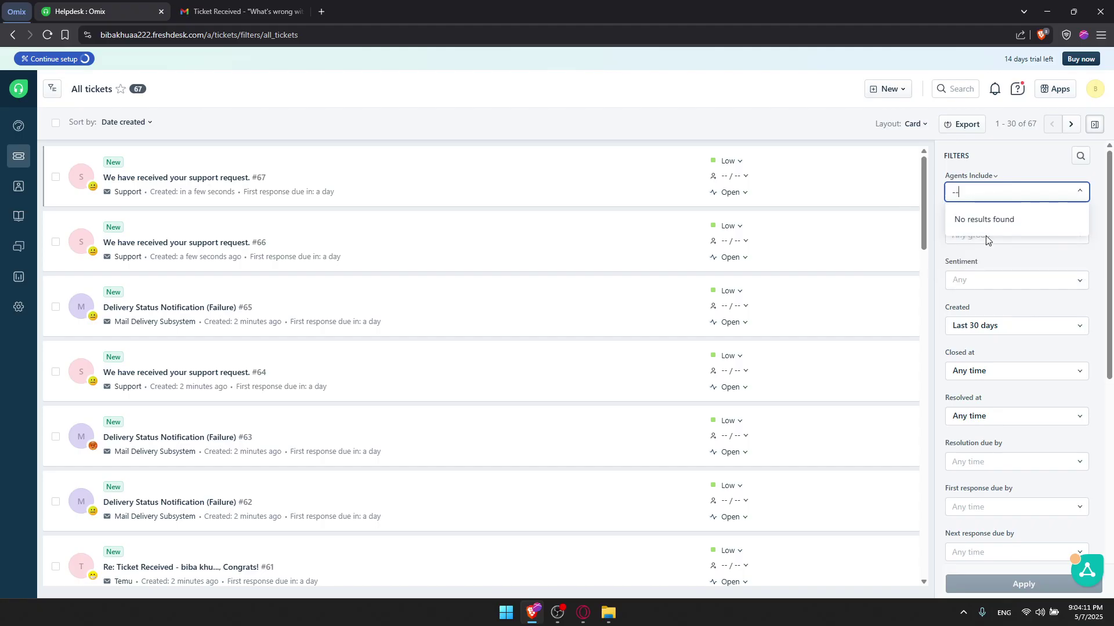
left_click(986, 240)
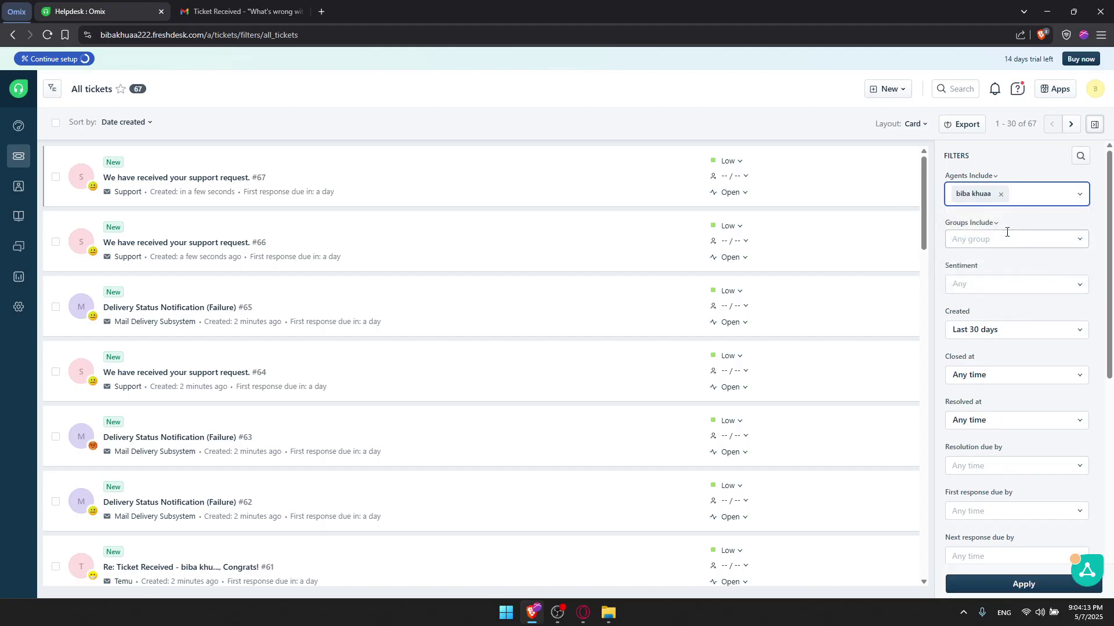
Add the Billing group and a created date of Yesterday to the ticket filters, and apply them
left_click(980, 242)
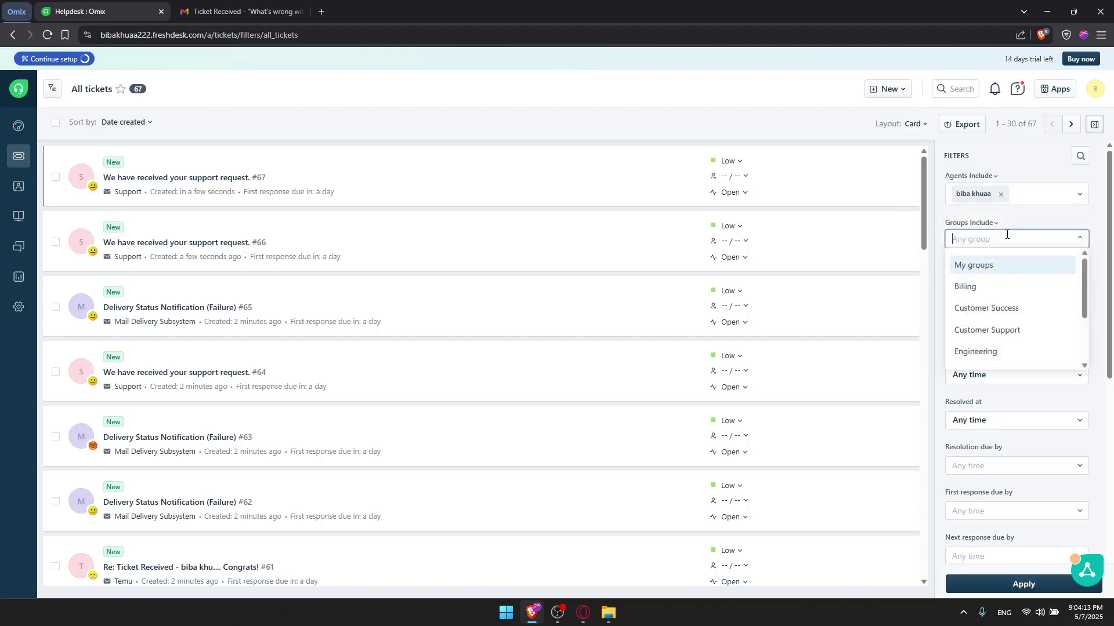
left_click(980, 288)
left_click(997, 288)
left_click(1005, 285)
left_click(1000, 332)
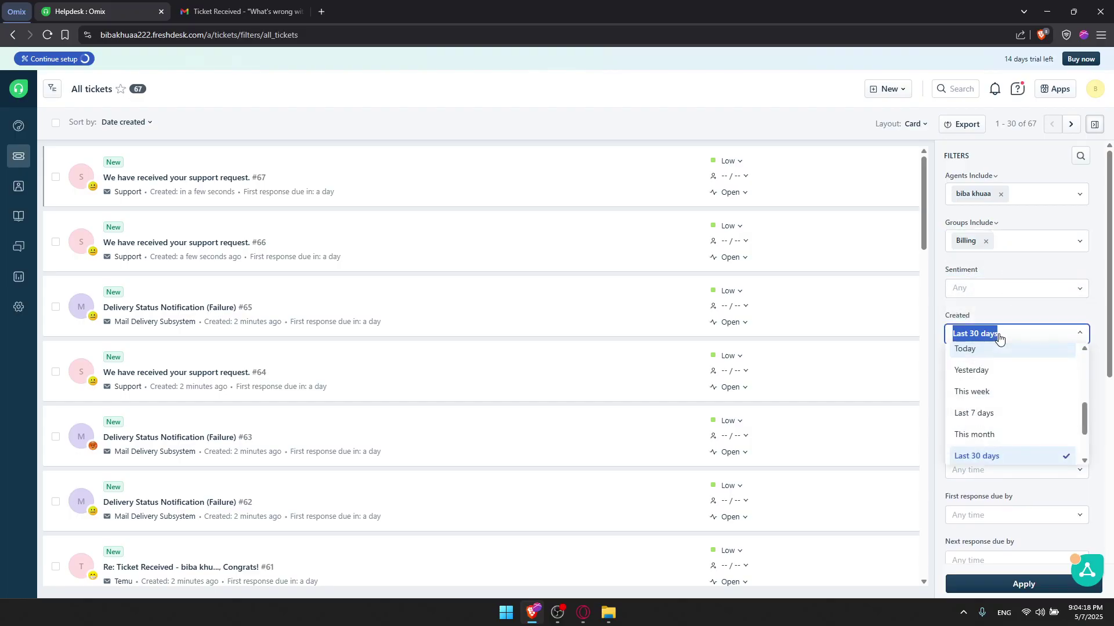
left_click(995, 377)
left_click(1012, 584)
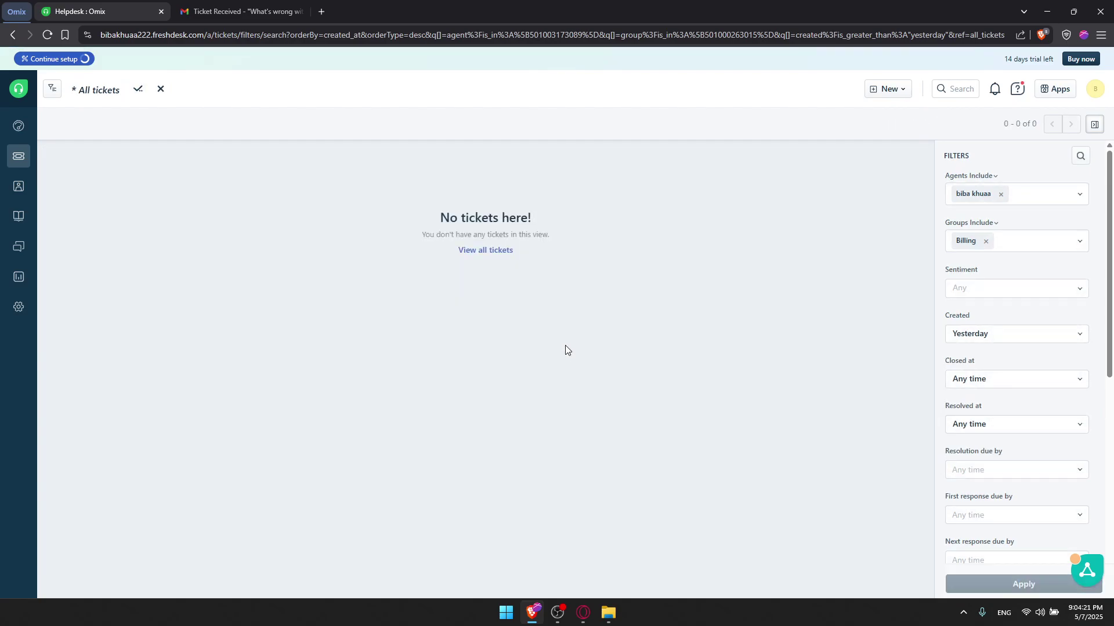